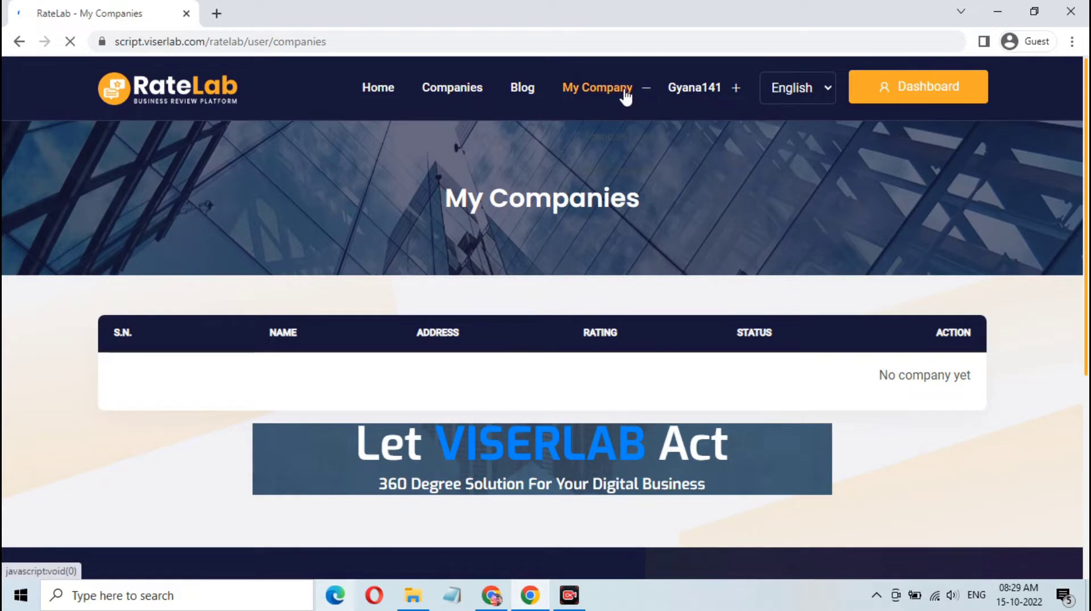
Step: Open the Add New Company form and view the Category list without choosing one
click(617, 91)
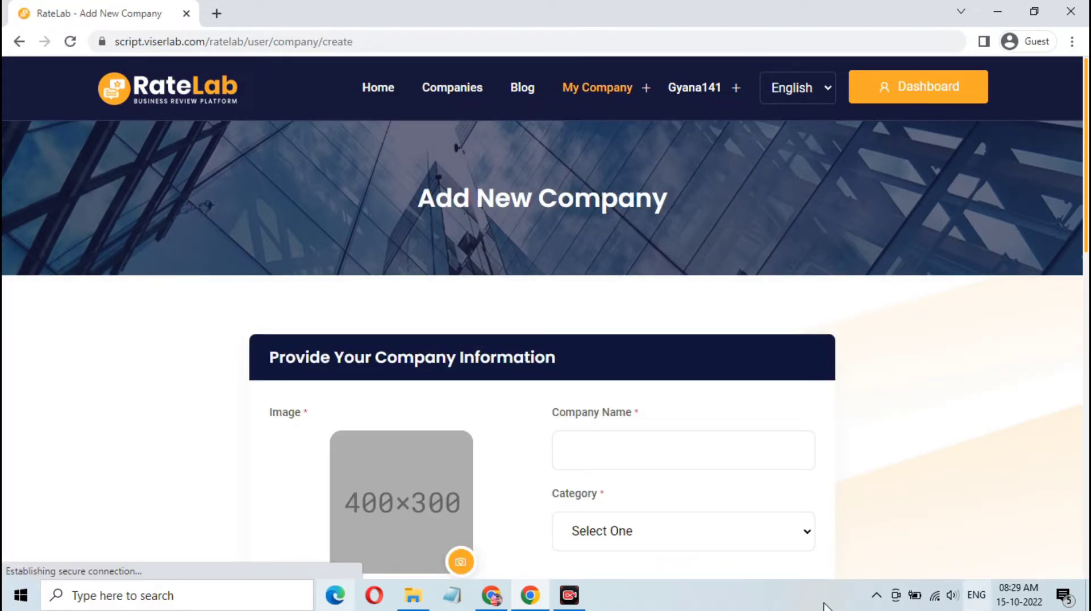
scroll(556, 286, down, 3)
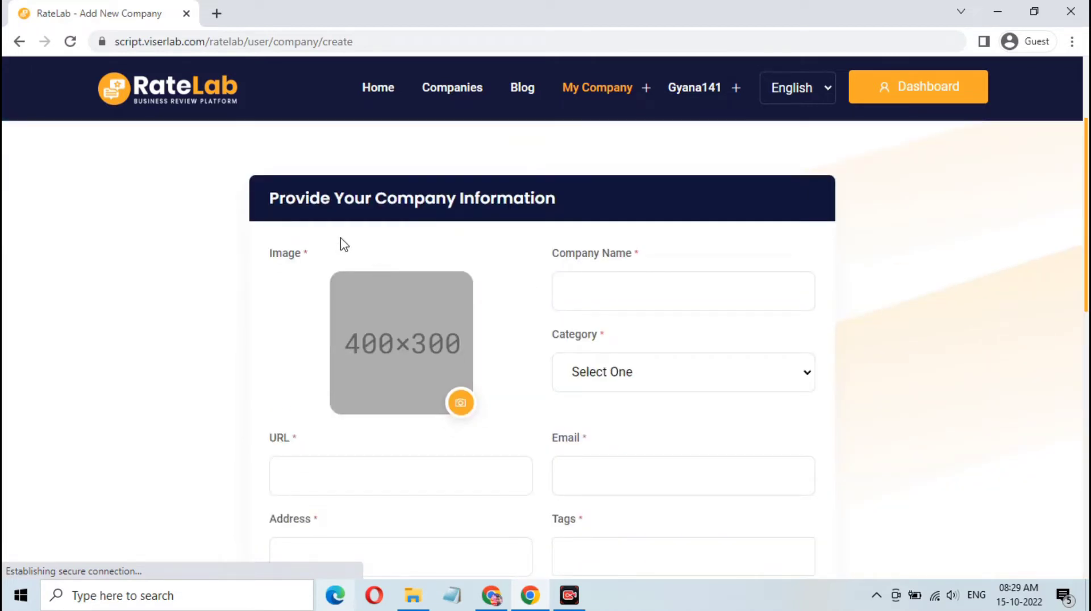
click(602, 285)
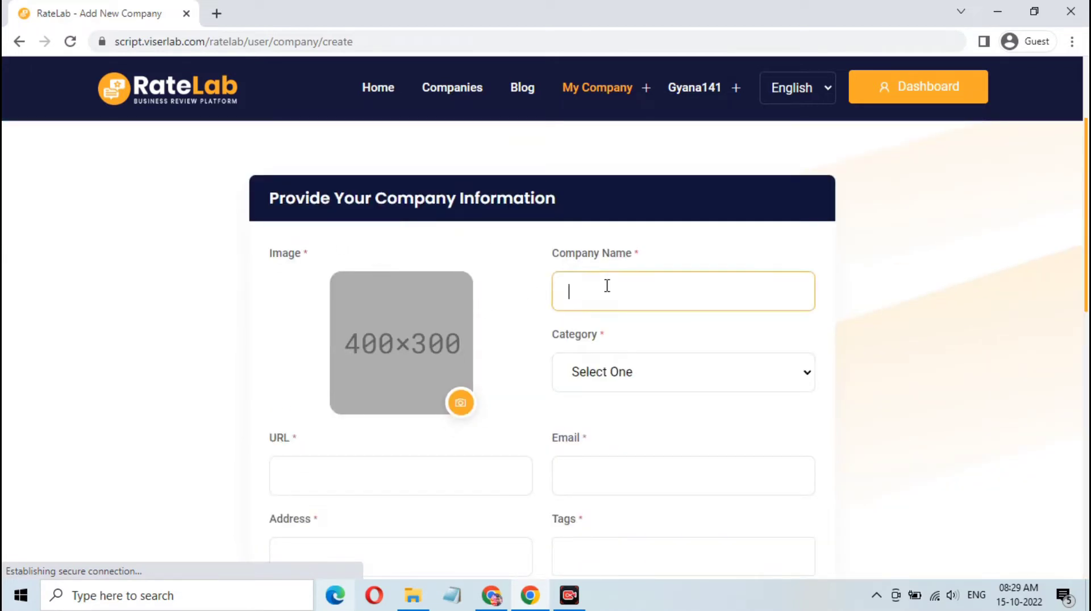
scroll(606, 285, down, 2)
click(654, 299)
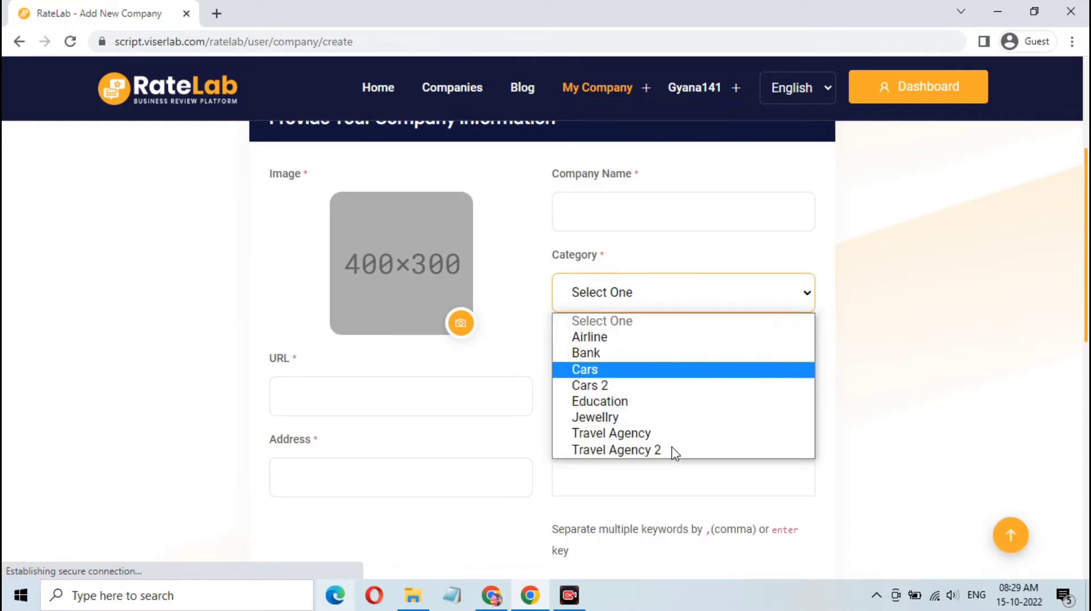
click(931, 312)
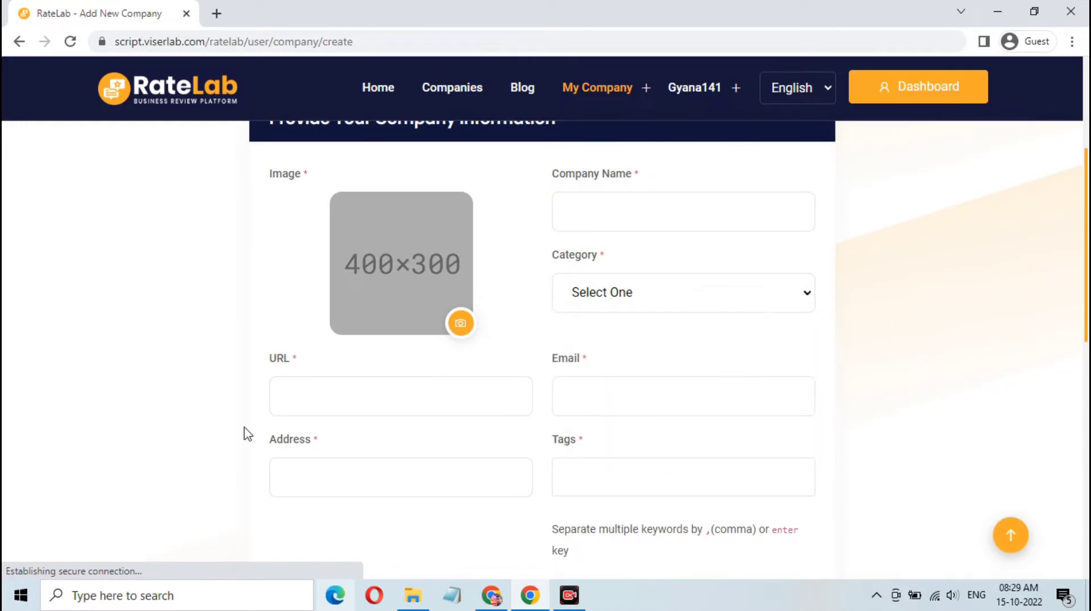
Step: Look through the URL, Email, Address, Tags and Description fields, leaving all empty
click(329, 399)
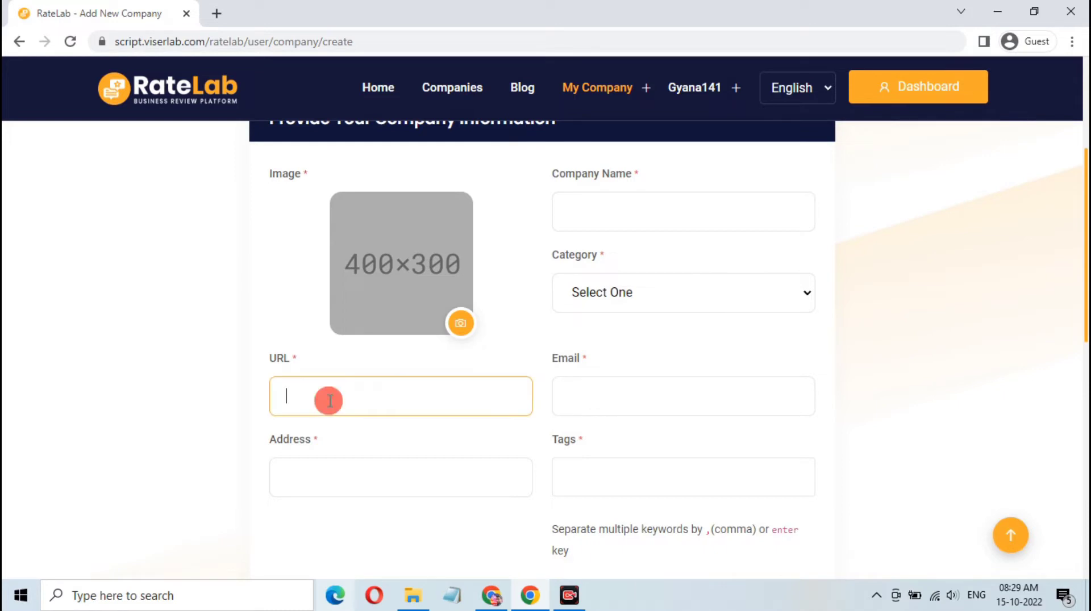
click(613, 406)
scroll(327, 402, down, 1)
click(364, 403)
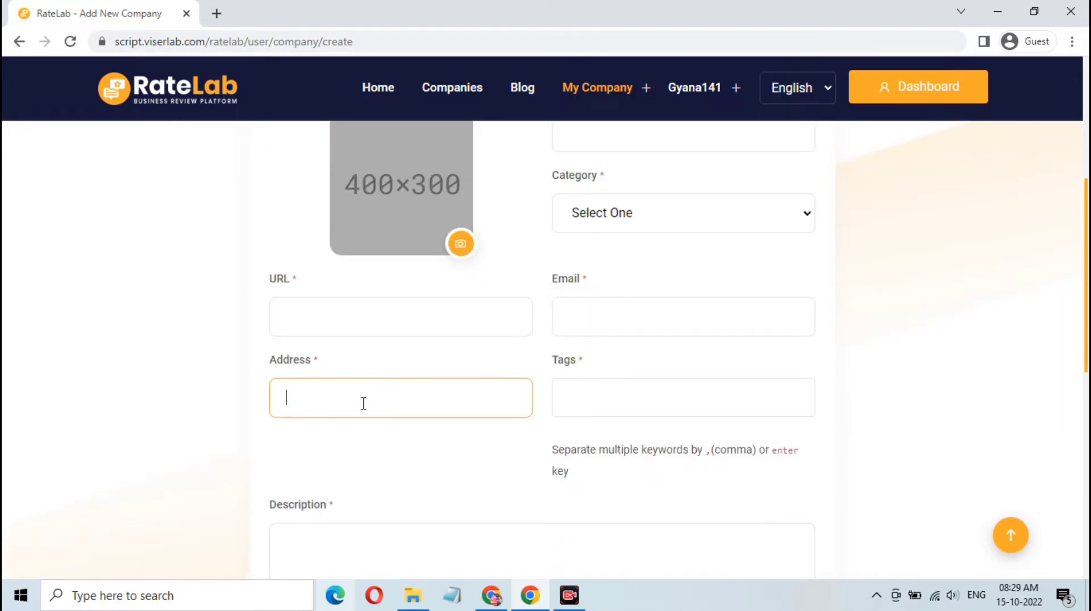
click(605, 400)
scroll(605, 401, down, 1)
scroll(480, 438, down, 5)
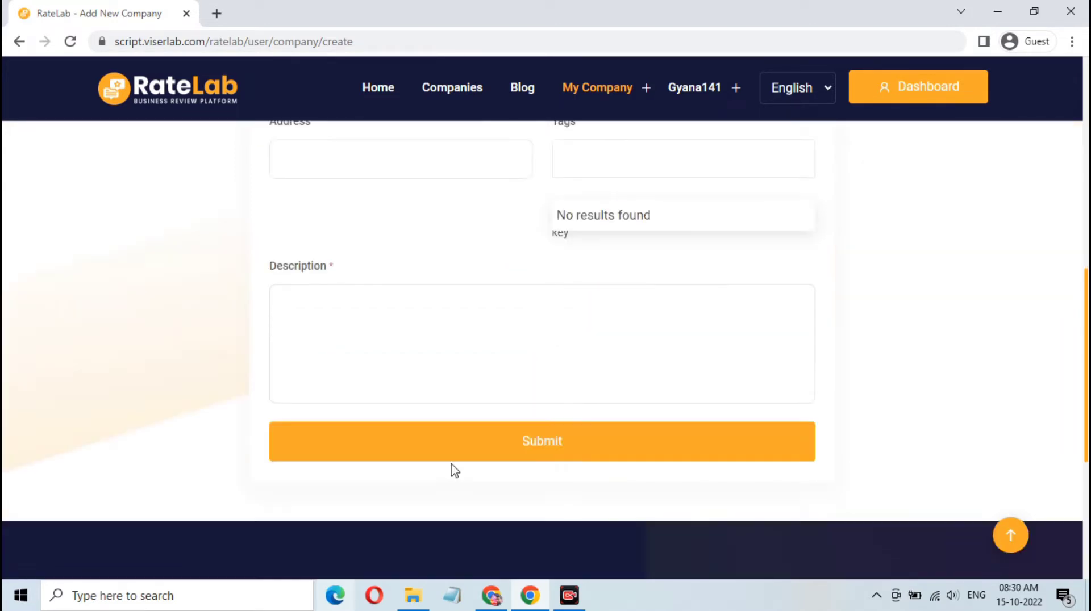
scroll(478, 346, up, 3)
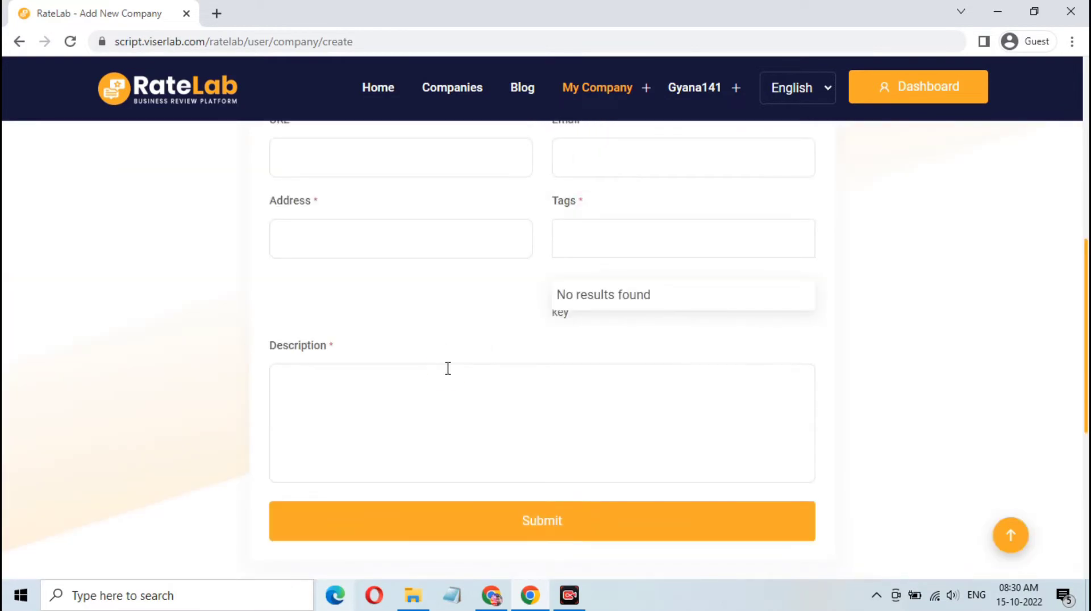
click(447, 368)
scroll(504, 375, up, 4)
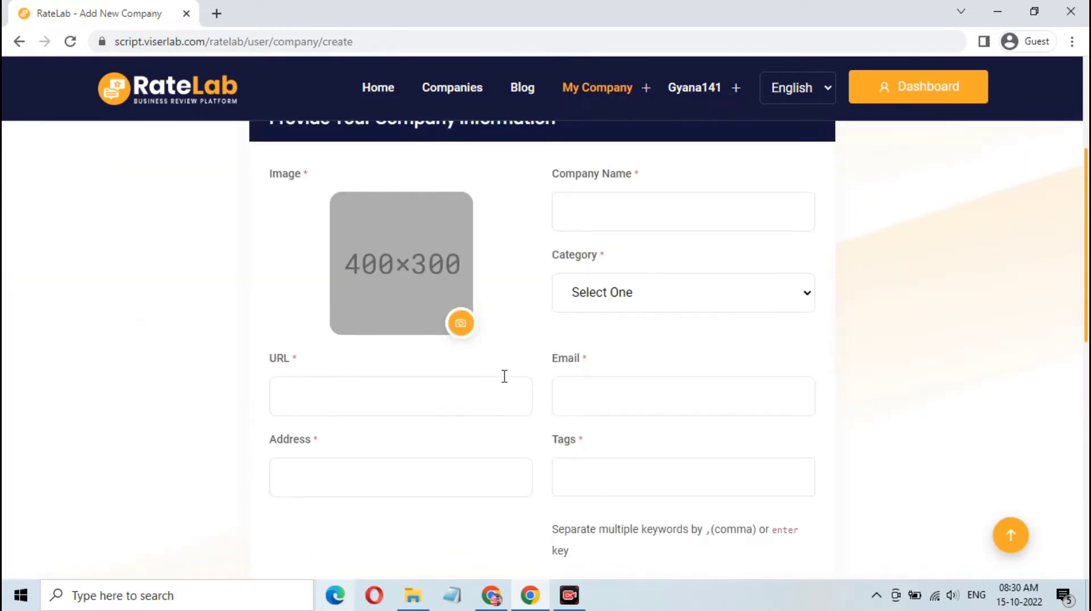
scroll(504, 376, down, 4)
scroll(504, 377, down, 1)
scroll(672, 409, up, 10)
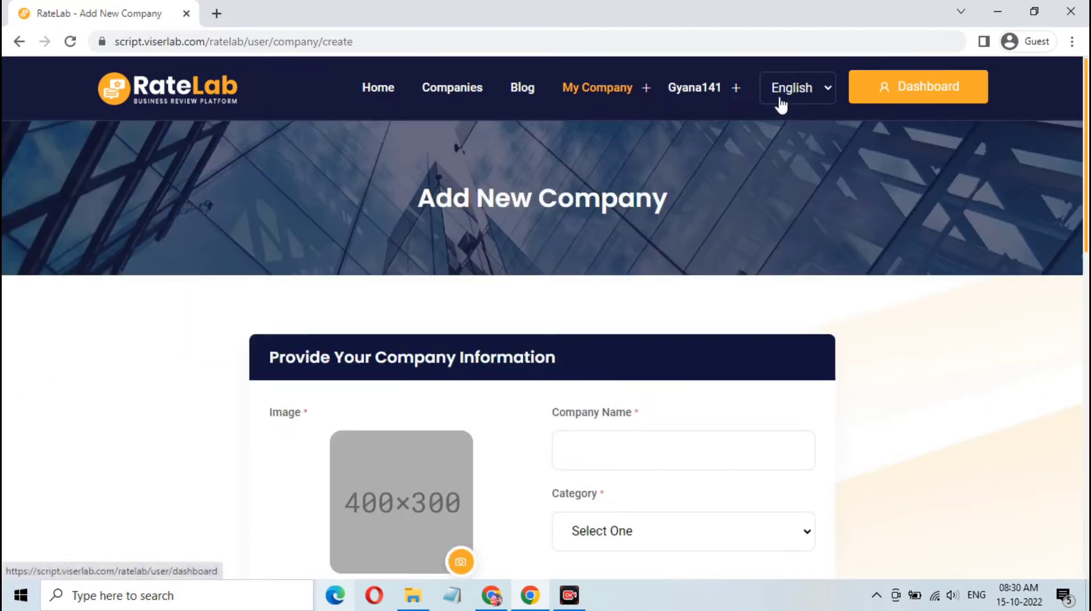
Step: Log out of the user account and sign in at the /admin login page
click(733, 96)
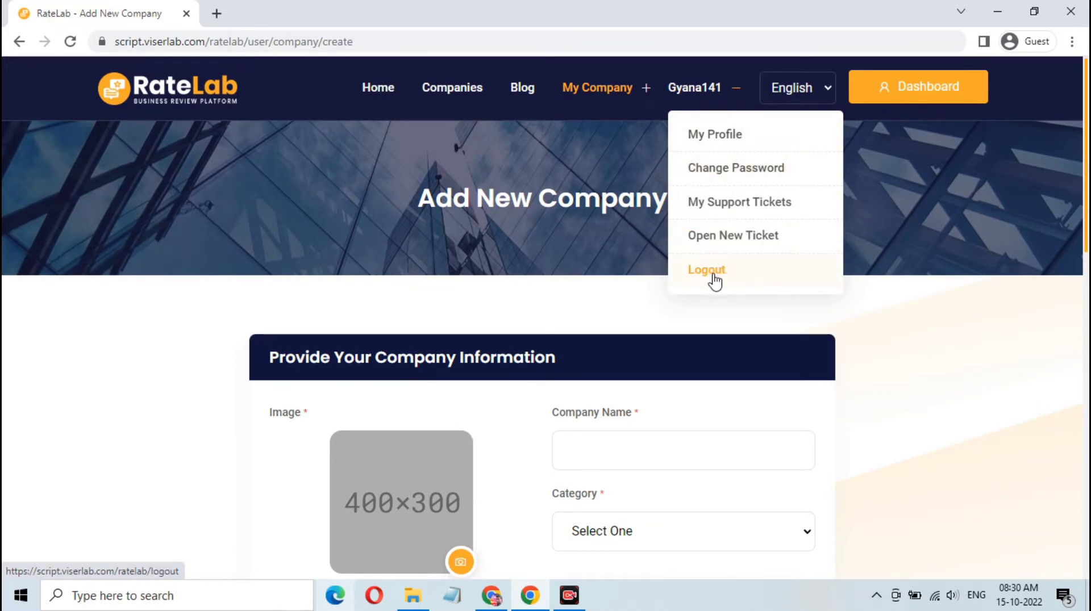
click(571, 261)
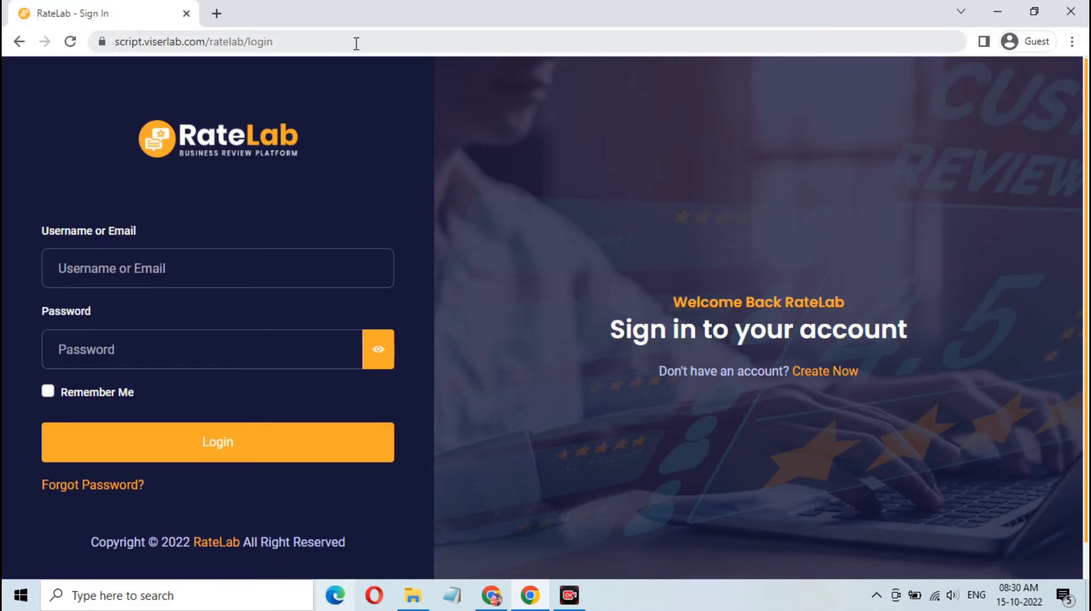
click(377, 46)
click(384, 47)
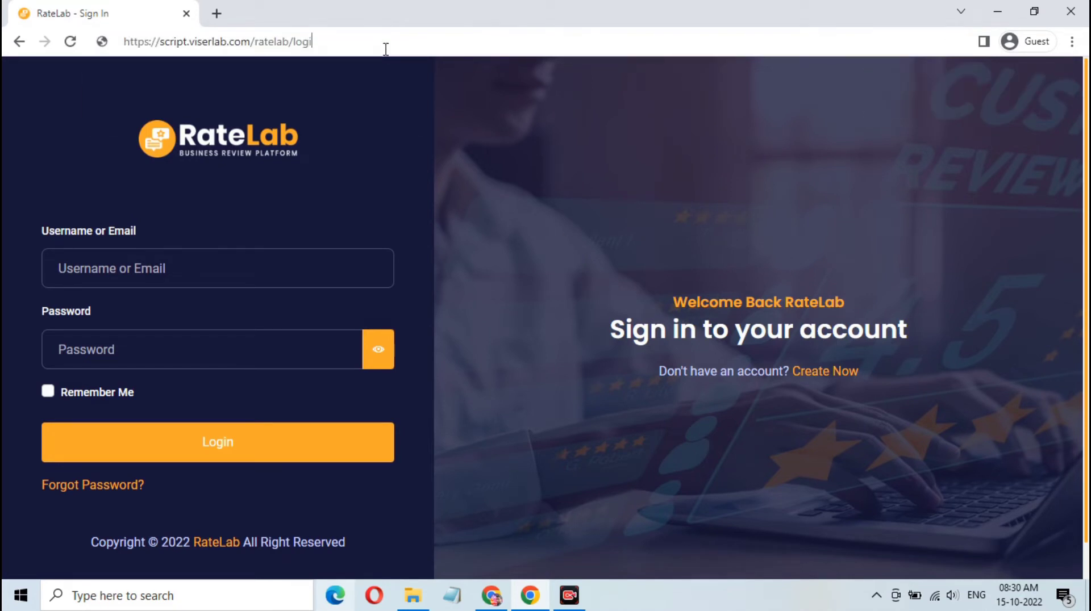
key(BackSpace)
key(BackSpace)
key(BackSpace)
key(BackSpace)
key(BackSpace)
text(a)
text(dmin)
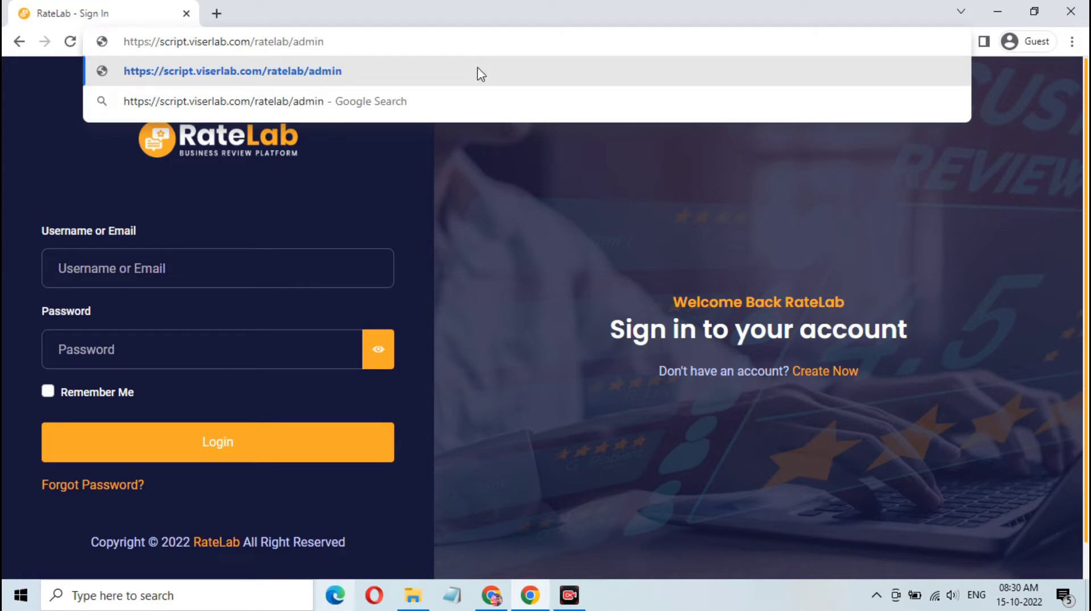
key(Return)
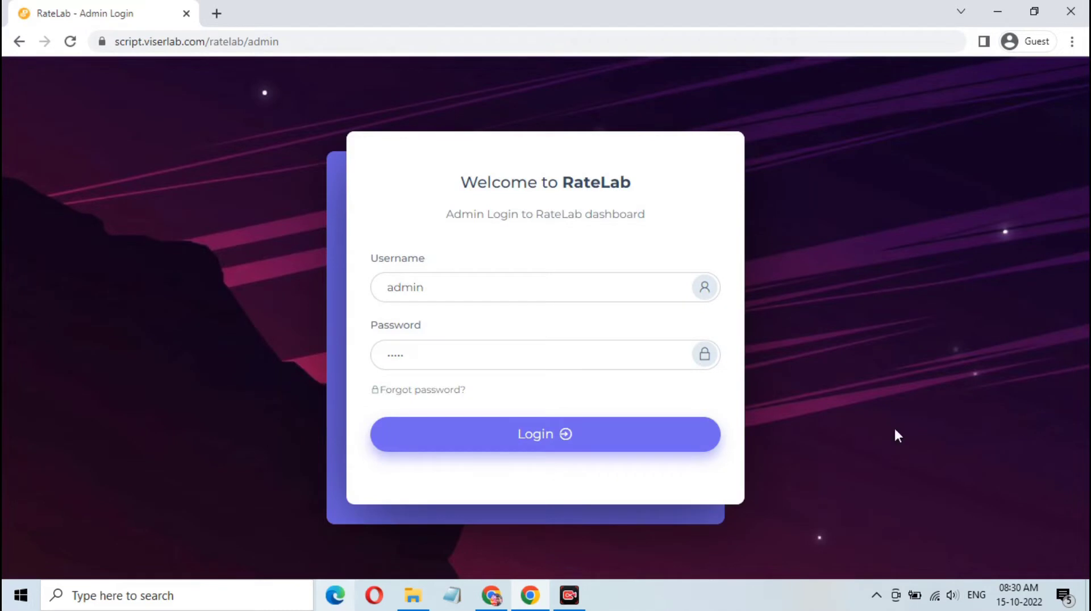
click(552, 441)
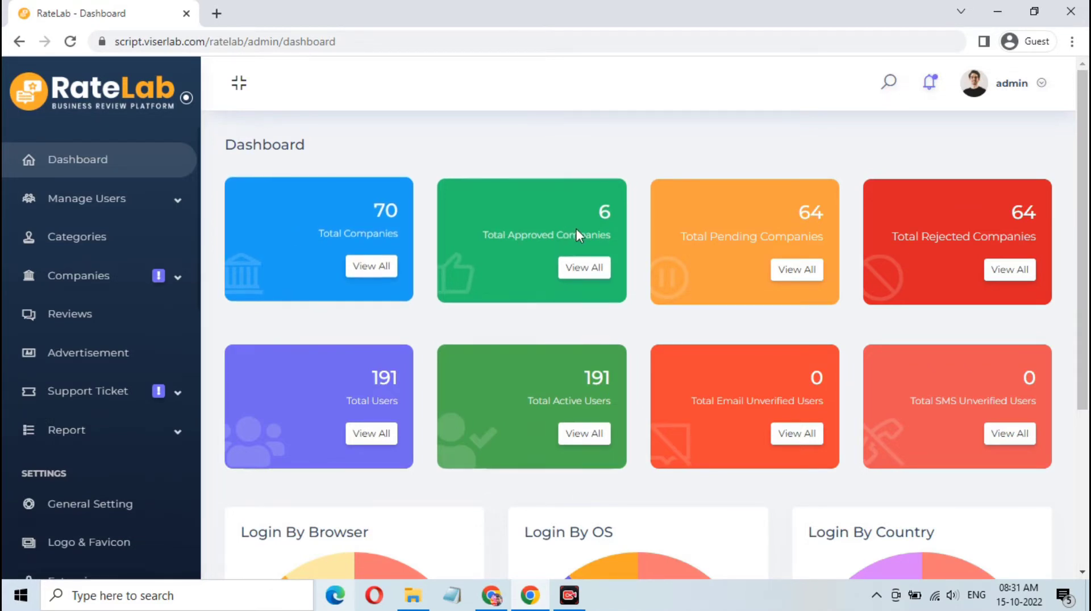
Step: Scroll the dashboard's user totals, then expand and collapse Manage Users in the sidebar
scroll(891, 442, down, 4)
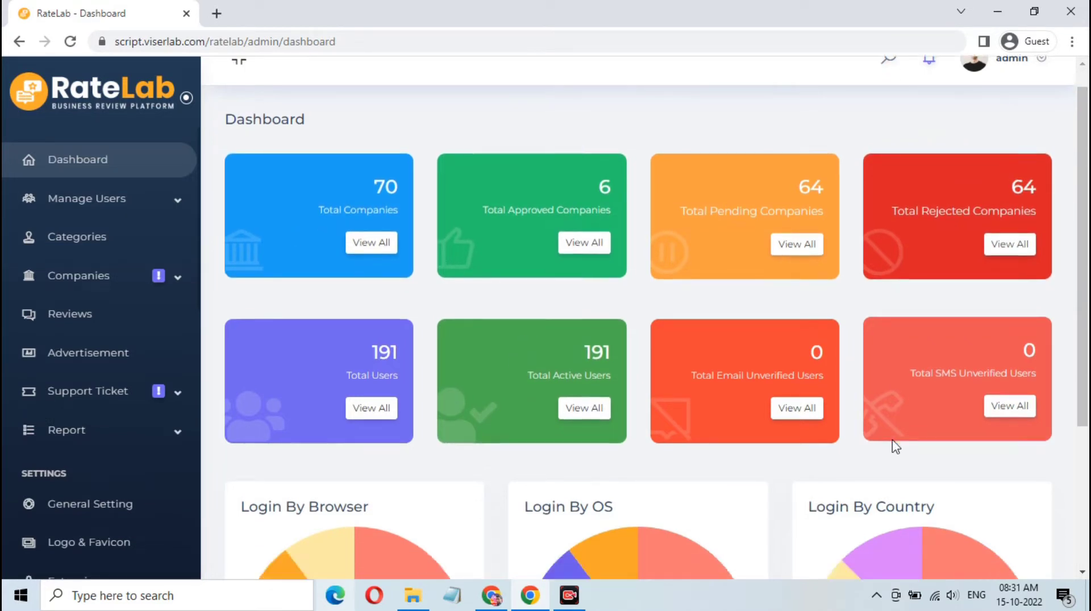
scroll(767, 372, up, 4)
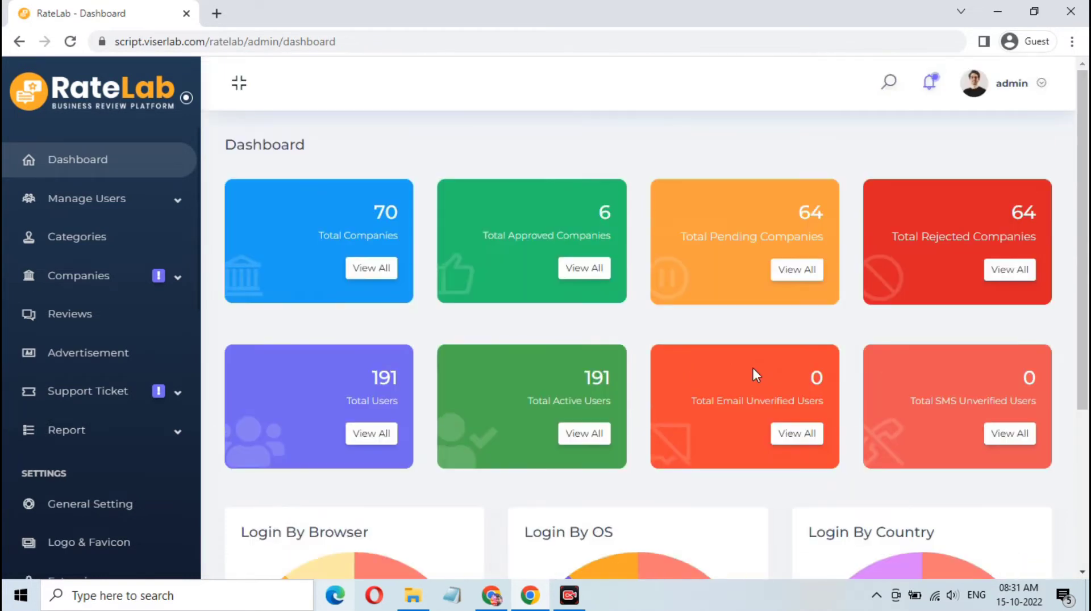
click(141, 211)
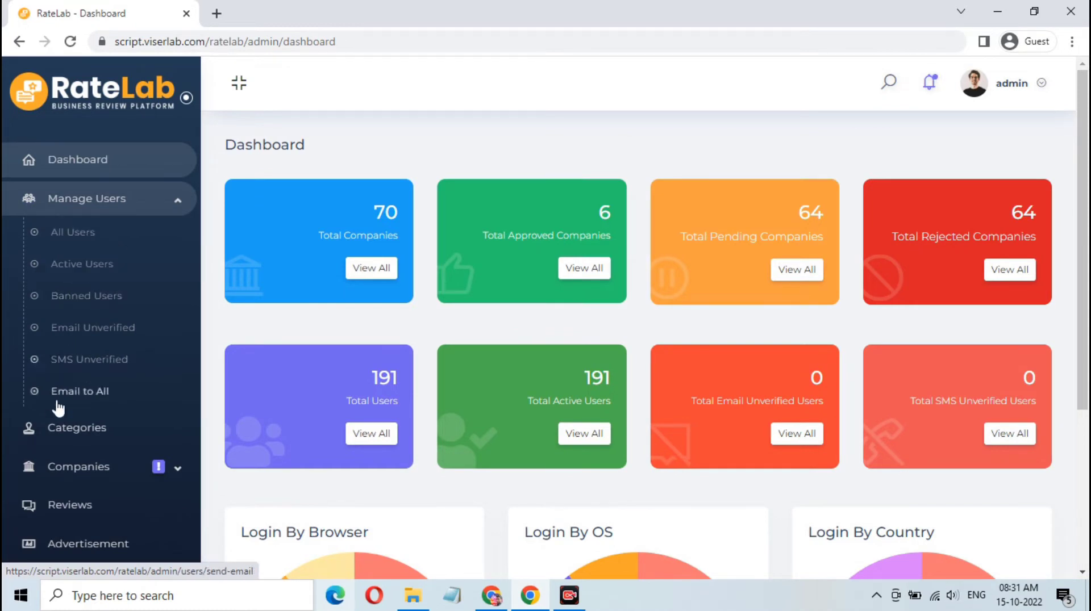
click(178, 209)
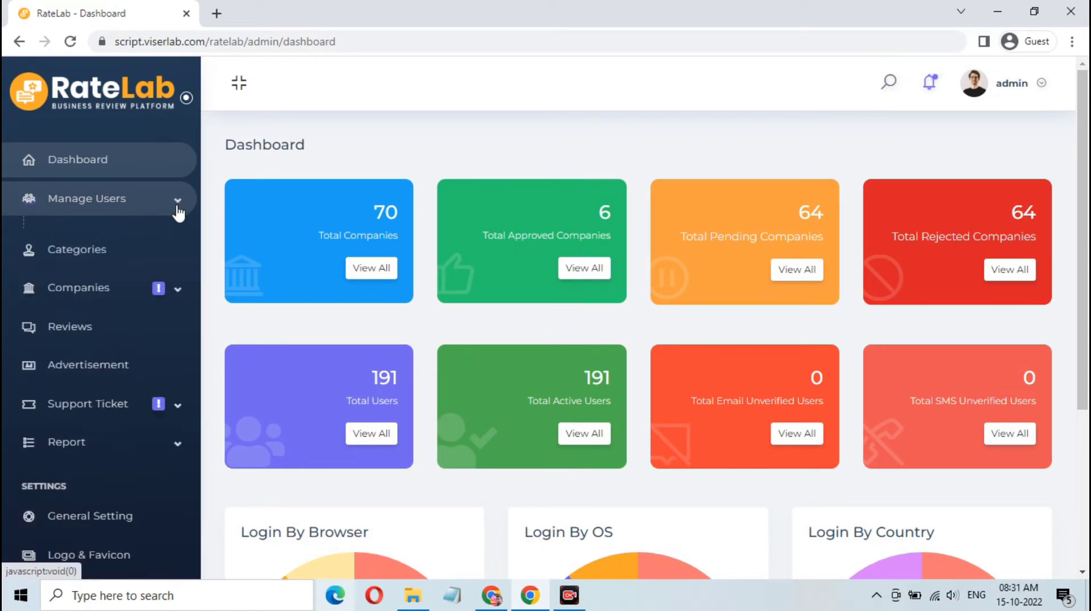
Step: View the eight active categories on Manage Category, then expand the Companies menu
click(137, 245)
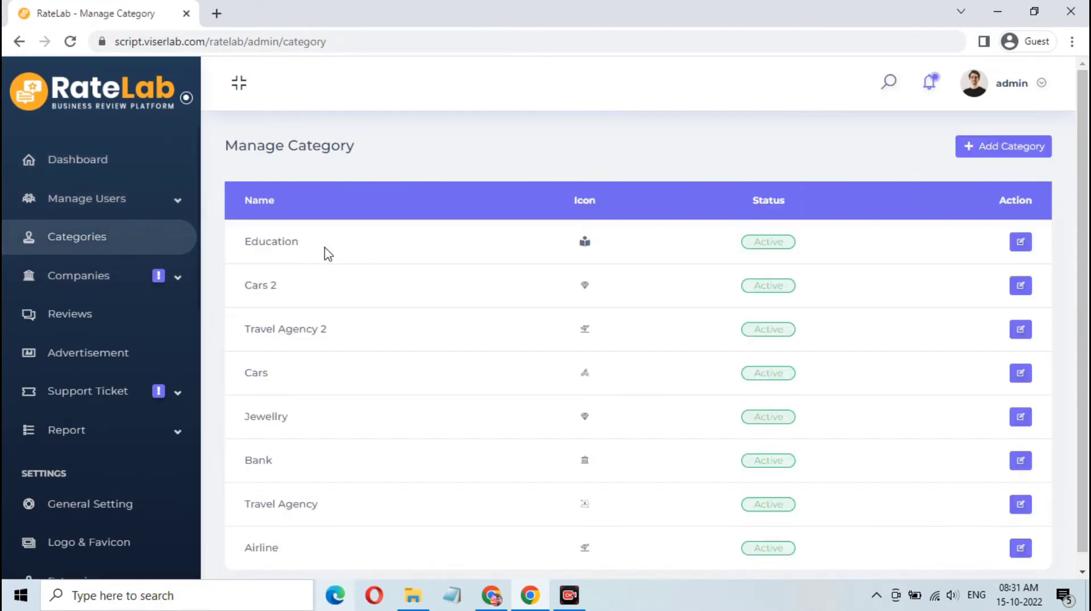
scroll(328, 254, down, 1)
scroll(325, 252, up, 1)
scroll(325, 252, down, 1)
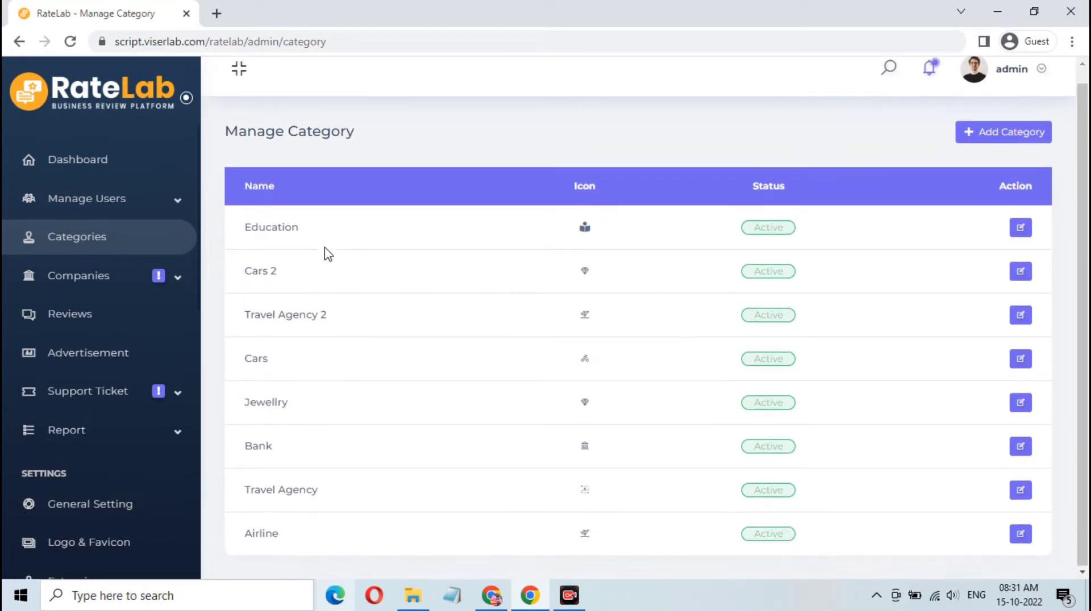
click(165, 284)
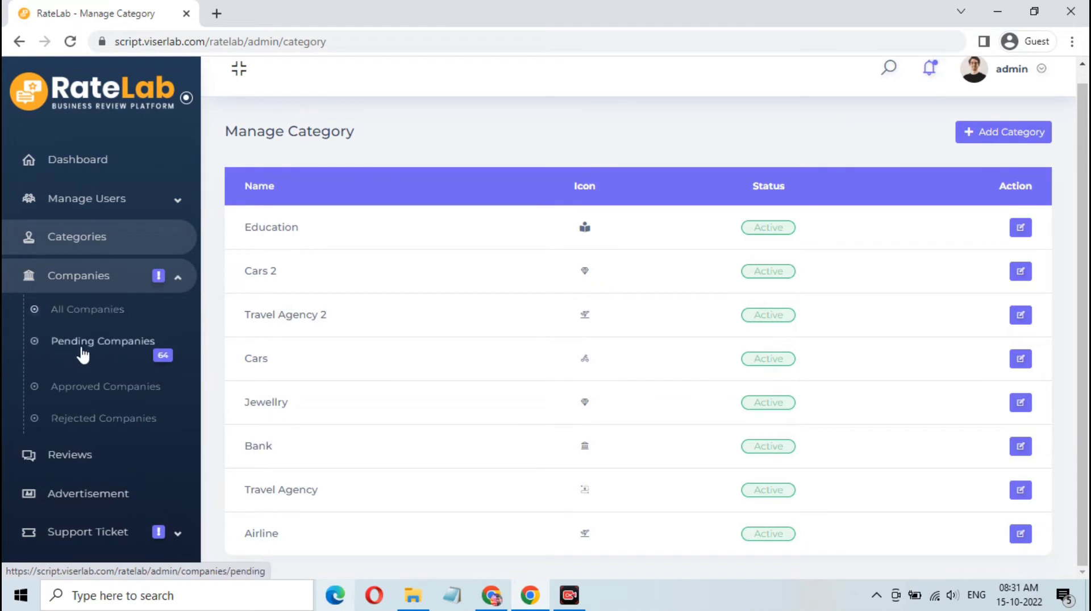
Step: Browse the All Companies list, then collapse the Companies submenu in the sidebar
click(103, 318)
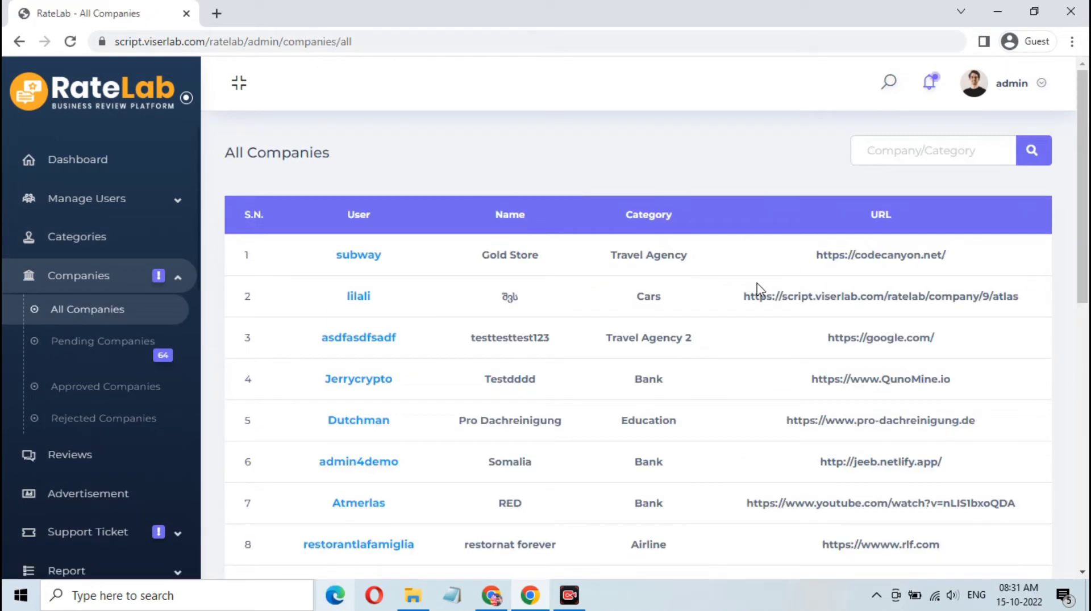
scroll(760, 290, down, 10)
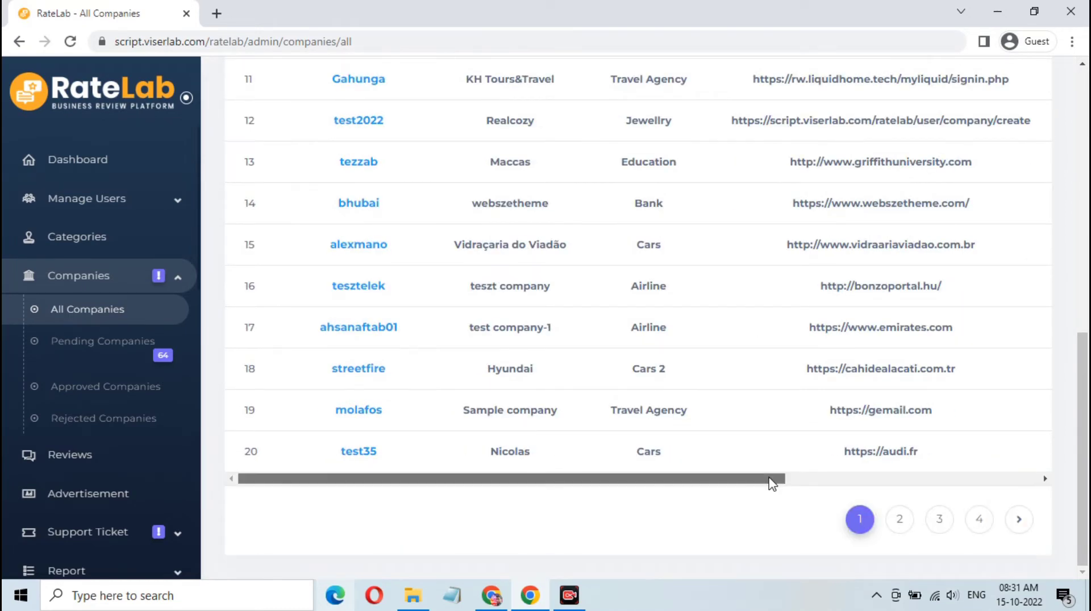
drag(771, 479, 1030, 484)
scroll(782, 367, up, 7)
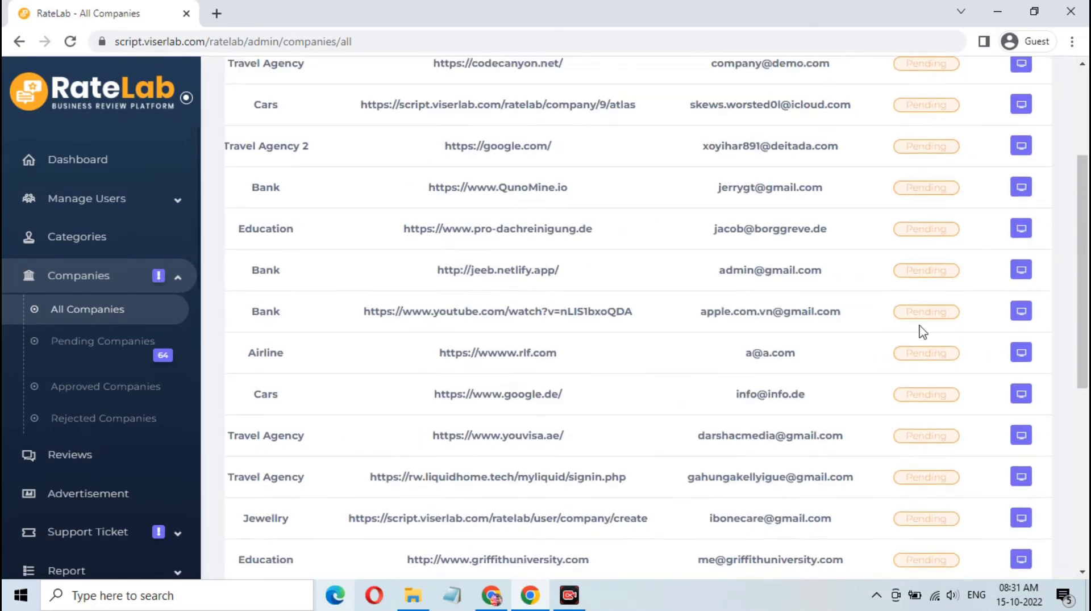
scroll(881, 317, up, 4)
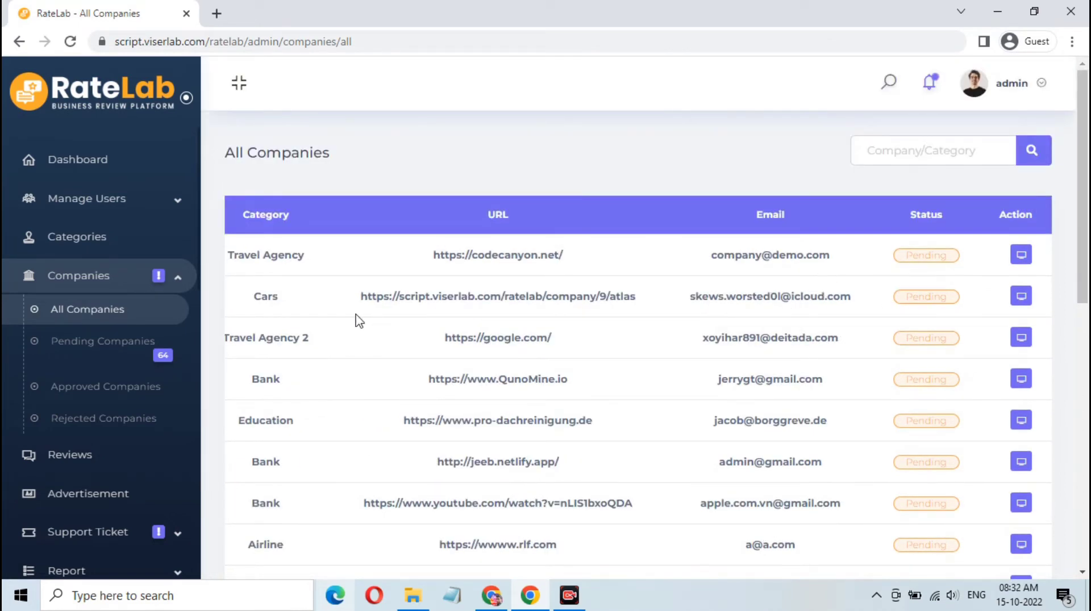
click(177, 283)
Step: Scroll through the reviews table for seodly, SpaceX, ATLAS and Human bank, then return to top
click(85, 325)
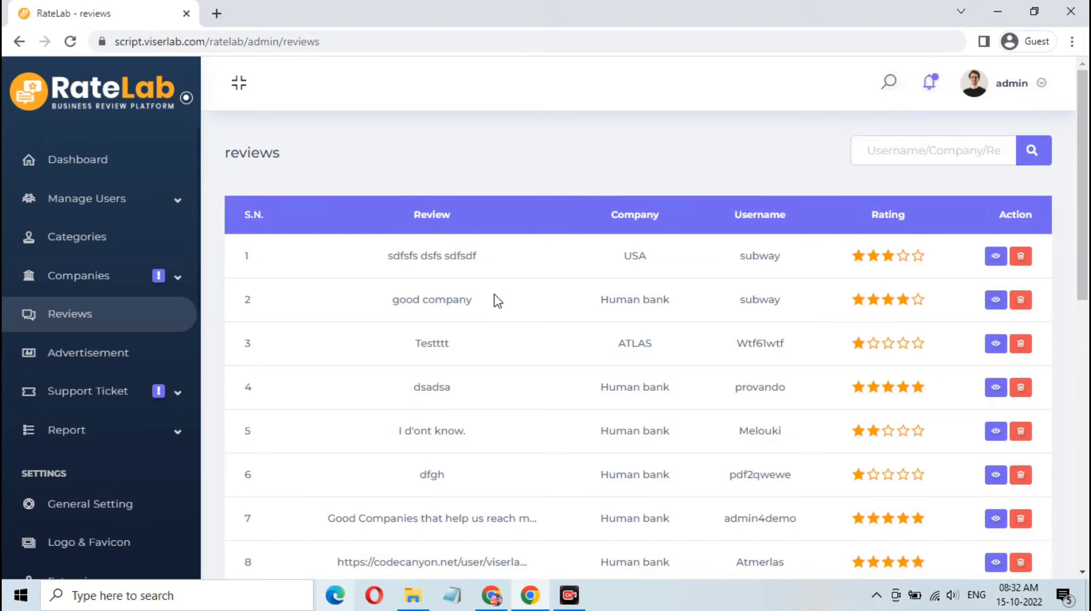
scroll(497, 301, down, 4)
scroll(716, 298, down, 5)
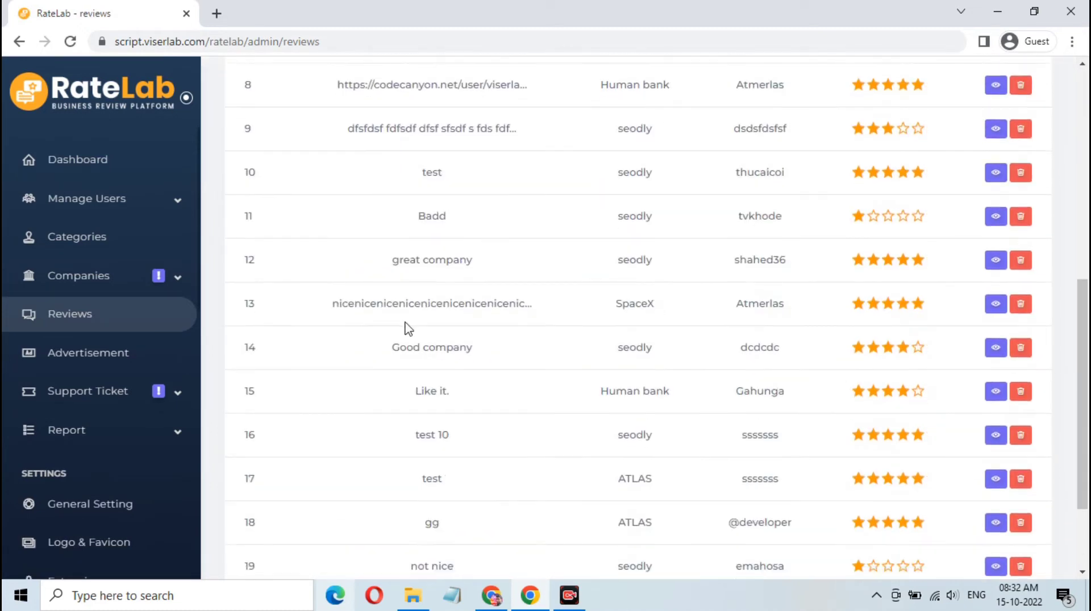
scroll(653, 329, down, 2)
scroll(710, 337, up, 10)
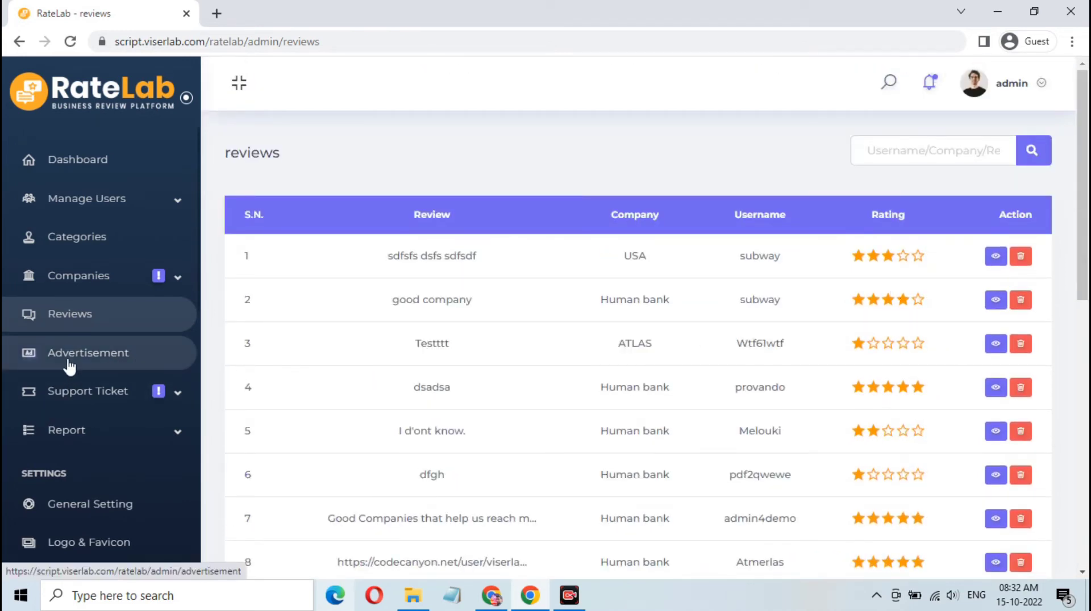
Step: Go to the advertisements list of six active ads and open the Add Advertisement form
click(118, 366)
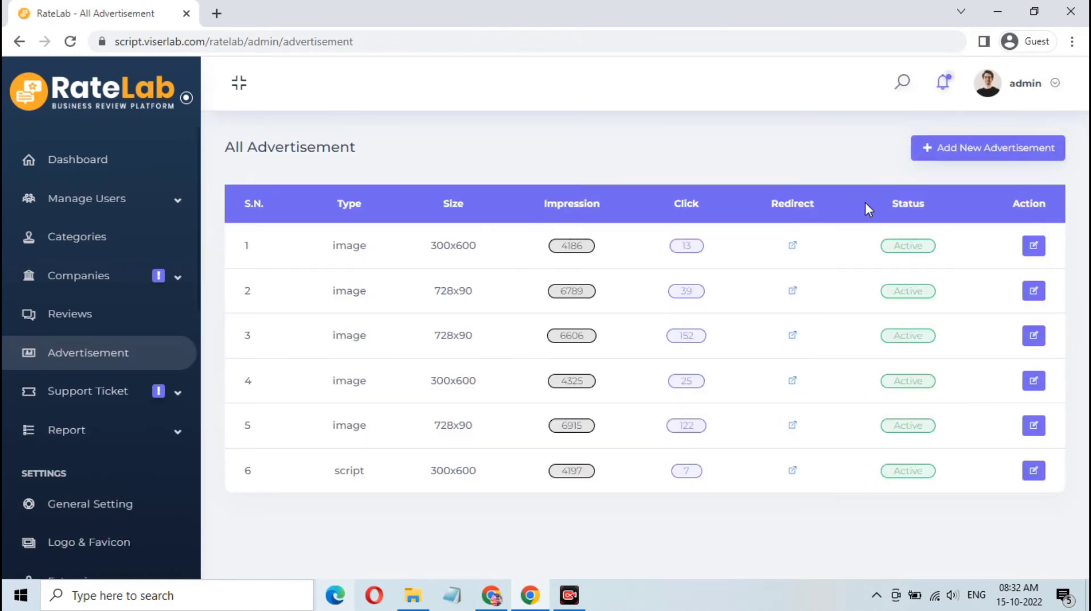
click(955, 149)
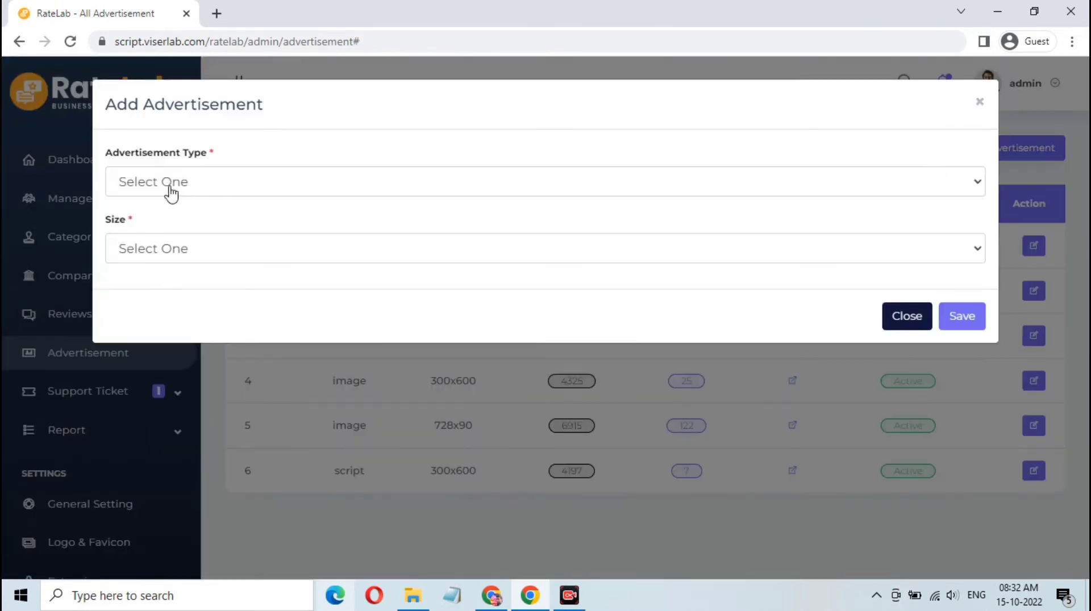
Step: View the Advertisement Type and Size options, leave both on Select One, and close the form
click(168, 189)
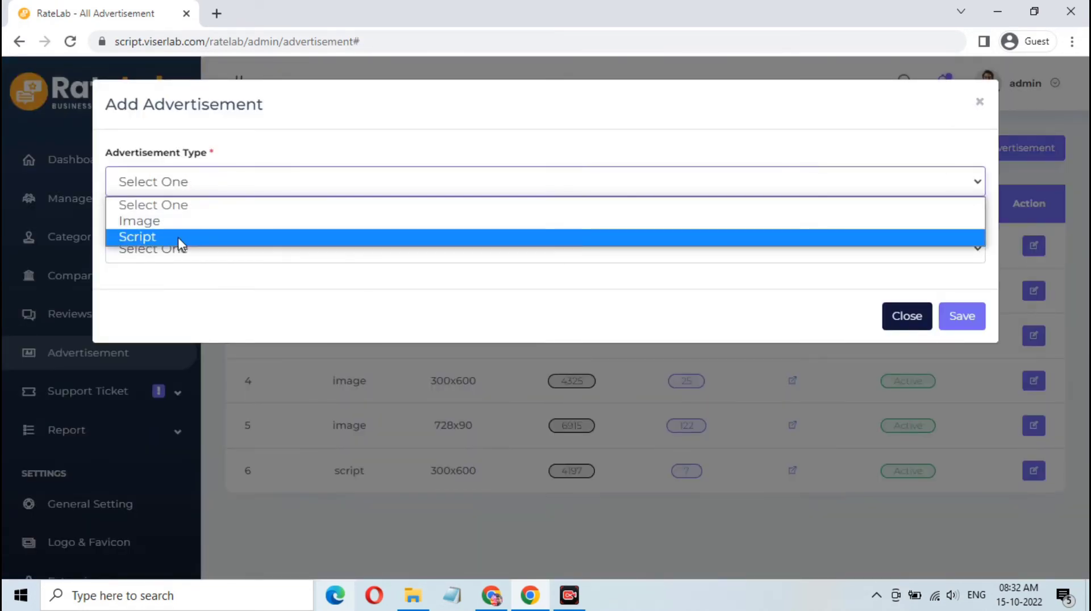
click(282, 142)
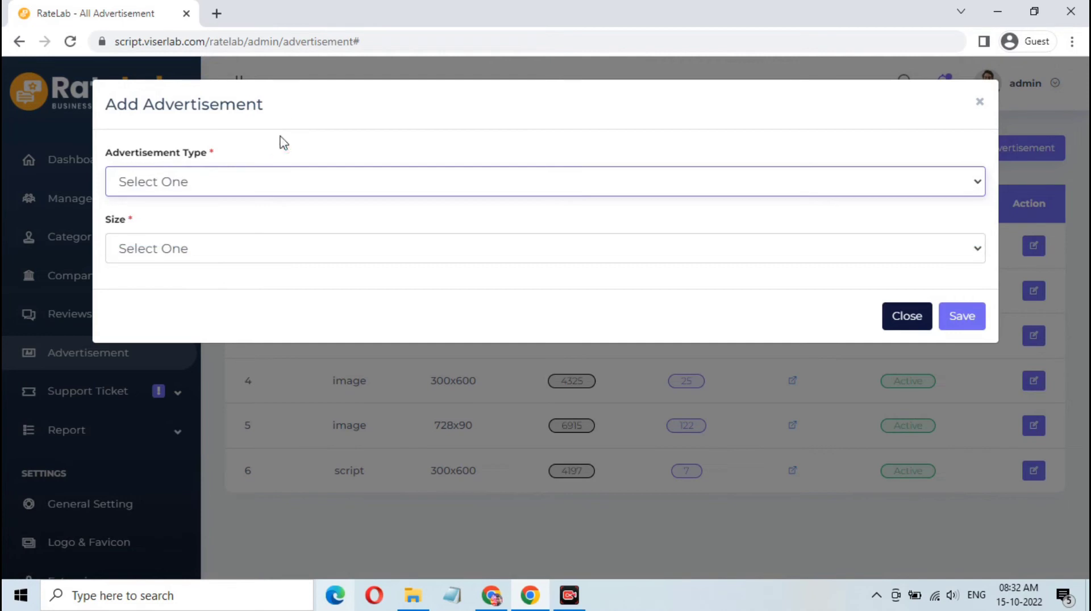
click(250, 259)
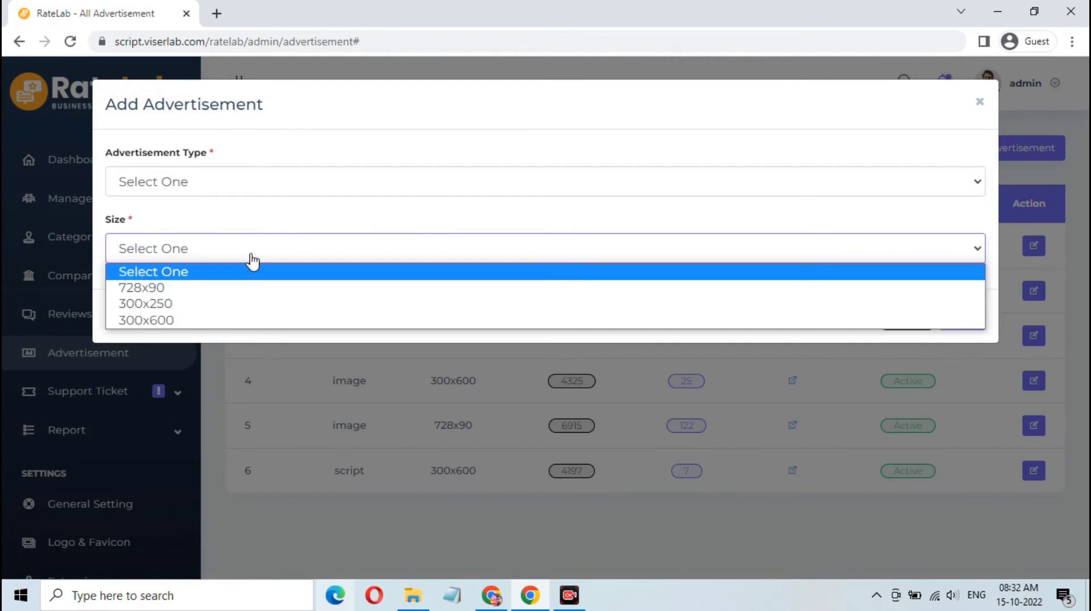
click(365, 126)
click(366, 126)
click(906, 318)
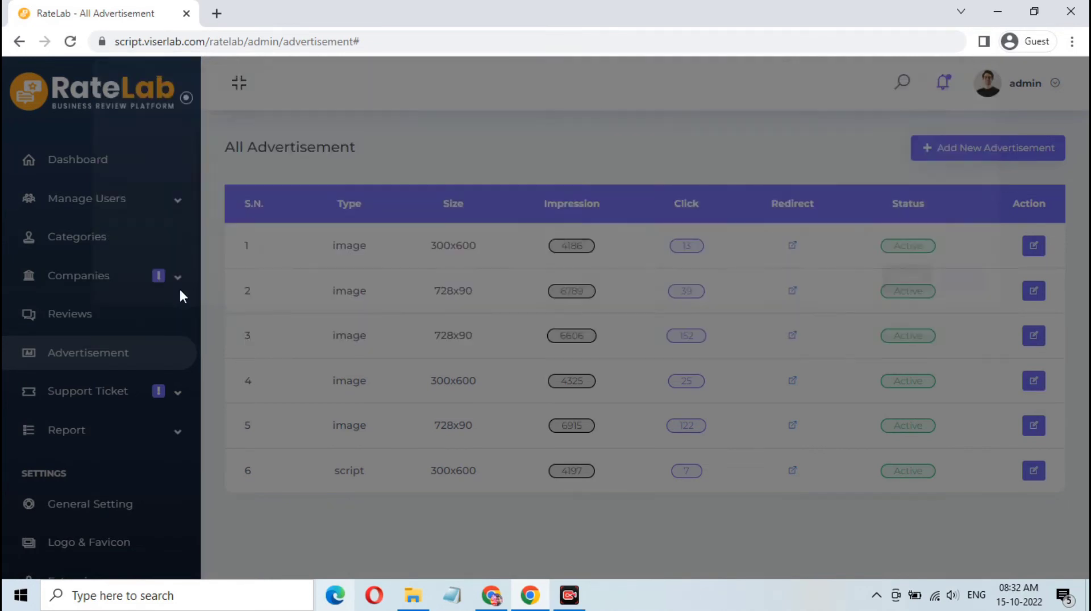
scroll(139, 416, down, 3)
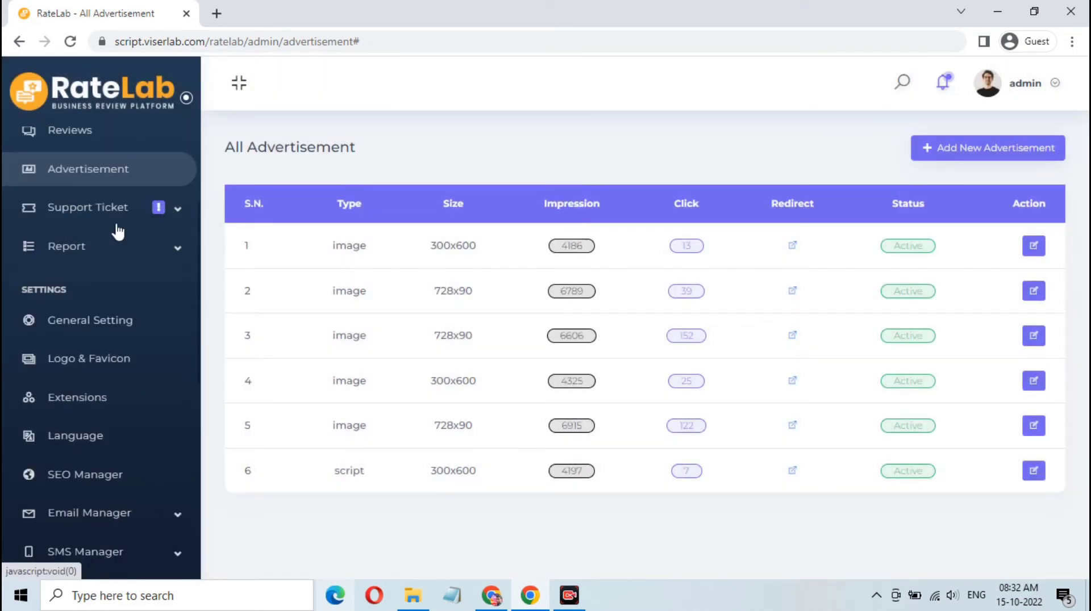
click(161, 212)
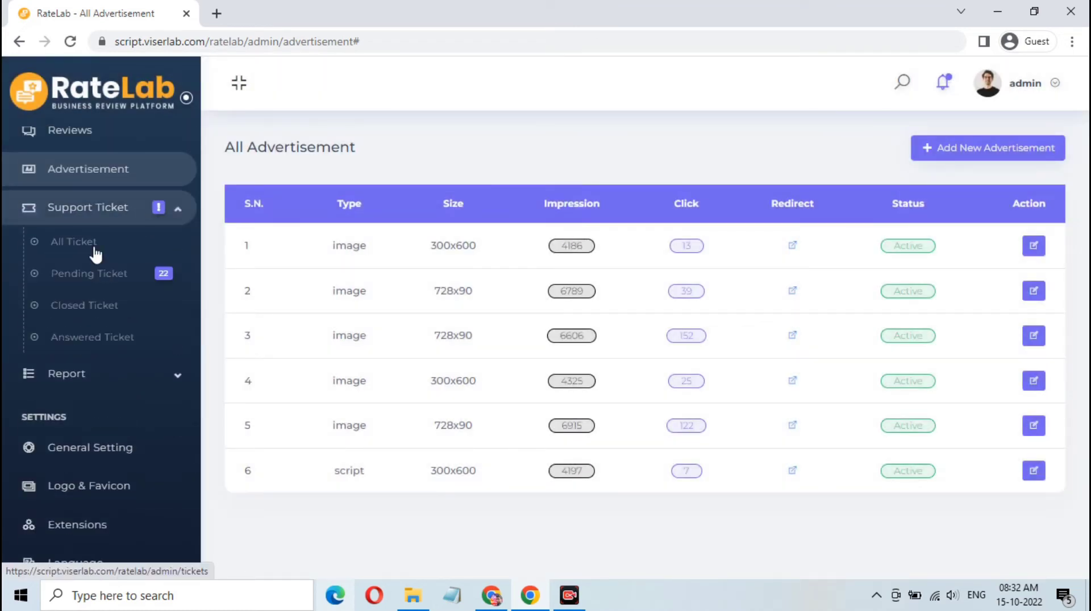
click(166, 213)
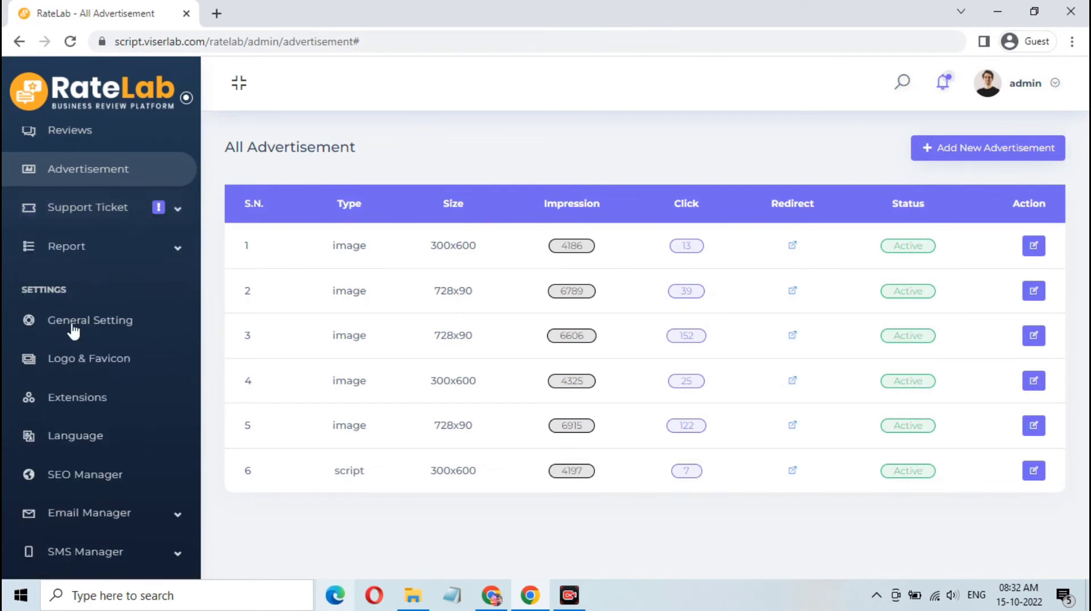
click(104, 326)
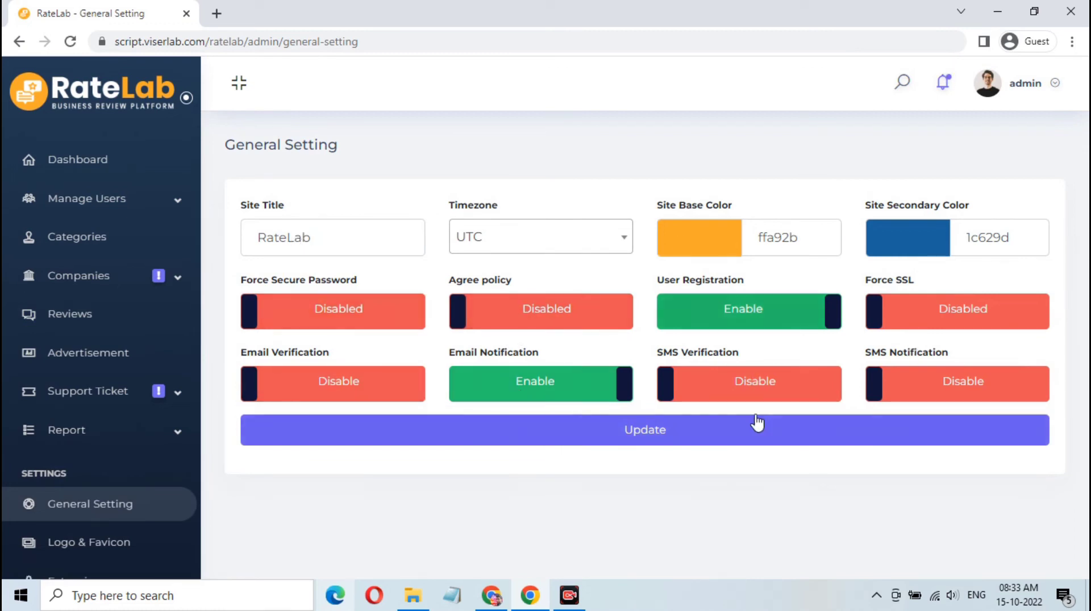
Step: Scroll the admin sidebar and go to the Logo & Favicon settings page
scroll(88, 494, down, 5)
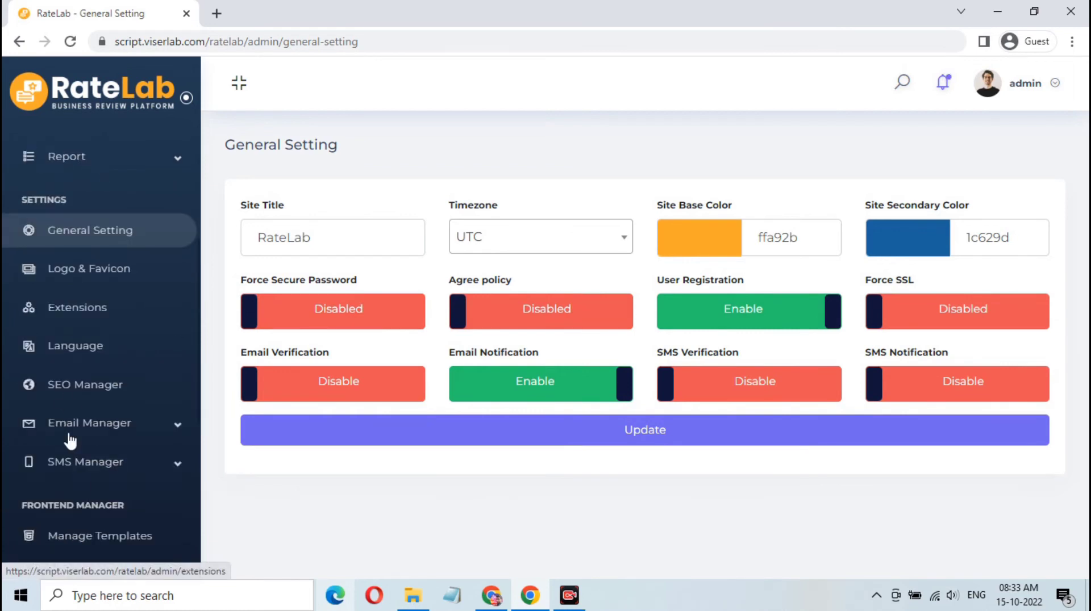
click(128, 275)
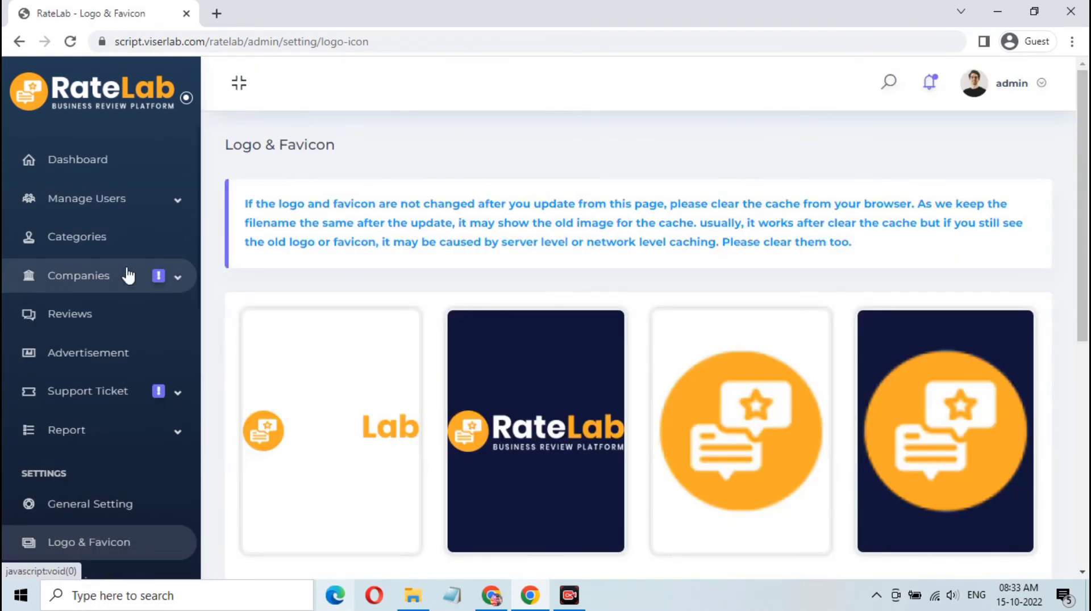
Step: Scroll down to the Select Logo and Select Favicon buttons, then go to Extensions
scroll(448, 340, down, 3)
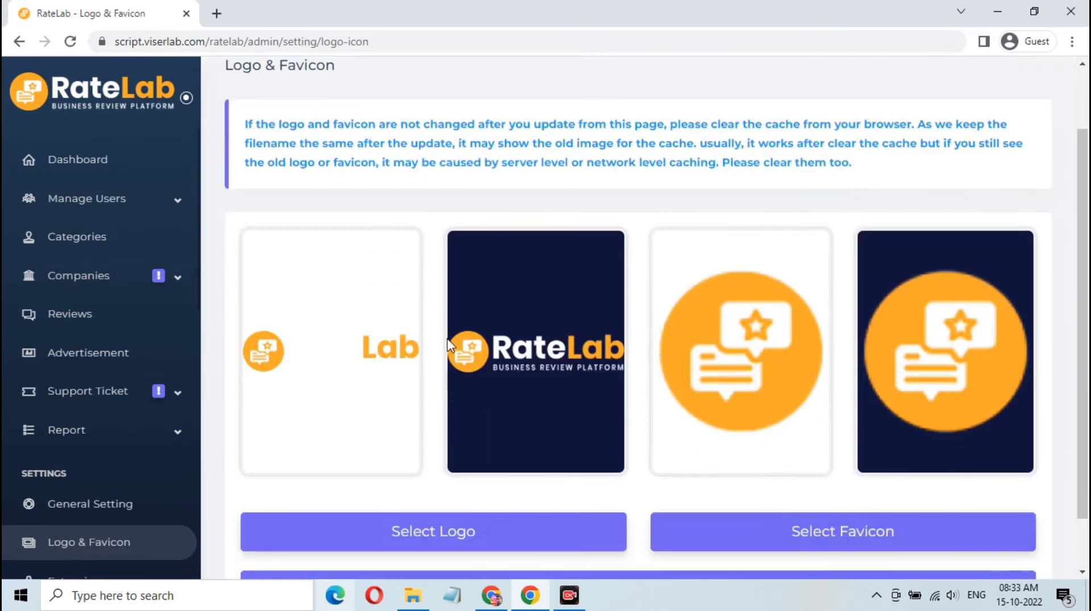
scroll(31, 497, down, 5)
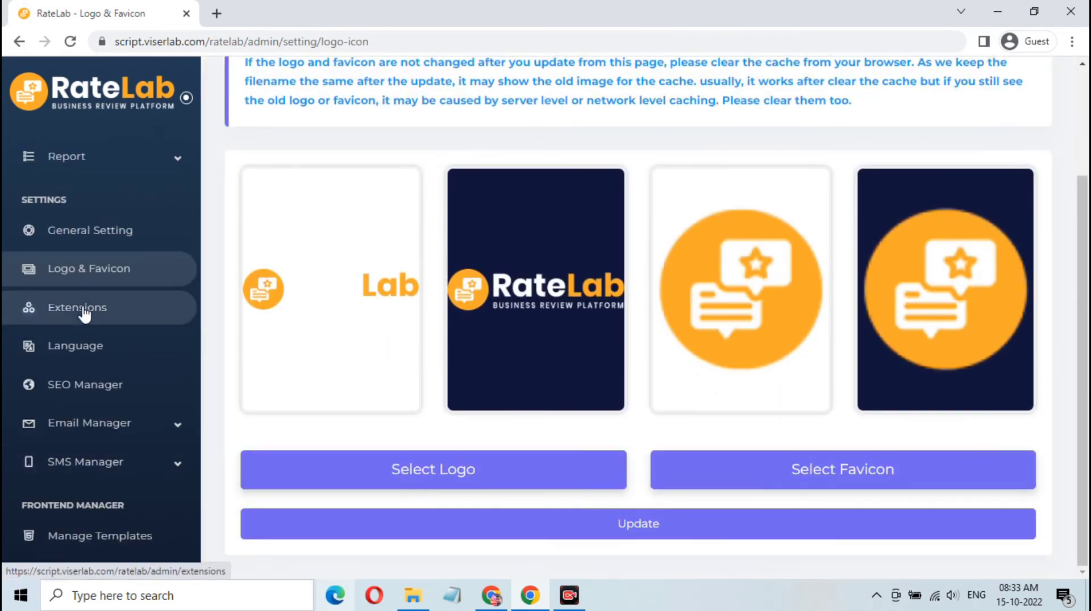
click(85, 313)
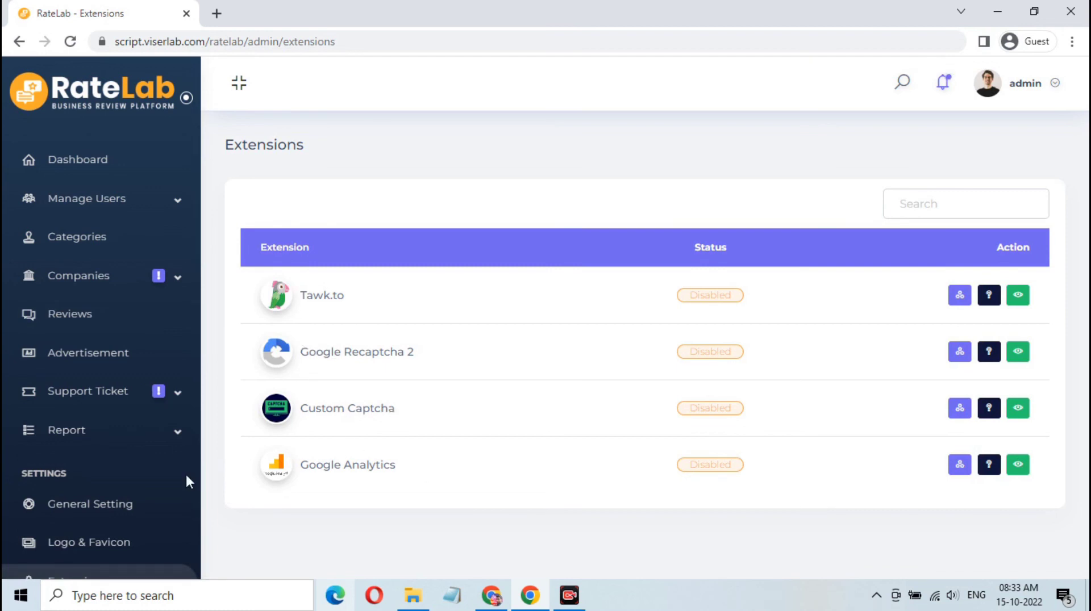
Step: Check that Tawk.to, Google Recaptcha 2, Custom Captcha and Google Analytics are disabled, then log out via the admin avatar menu
scroll(98, 497, down, 5)
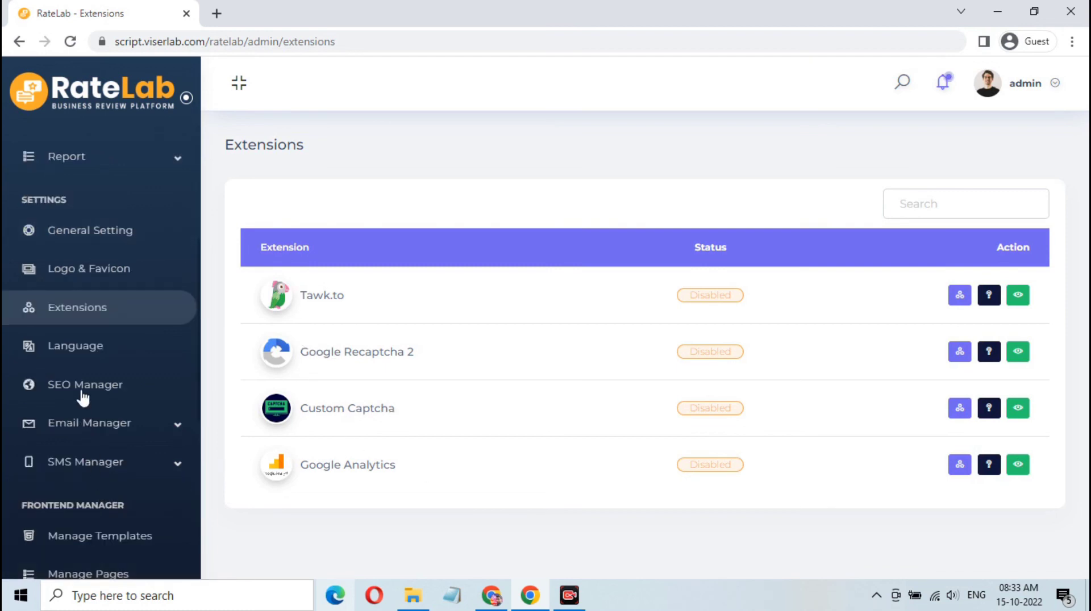
scroll(92, 469, down, 2)
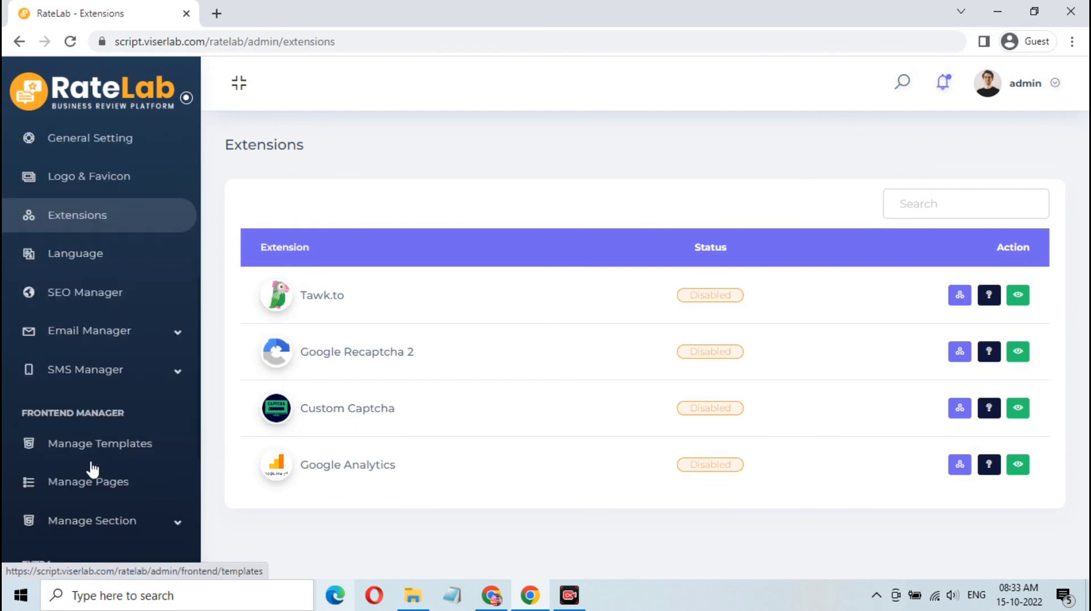
scroll(92, 470, down, 5)
scroll(91, 468, up, 6)
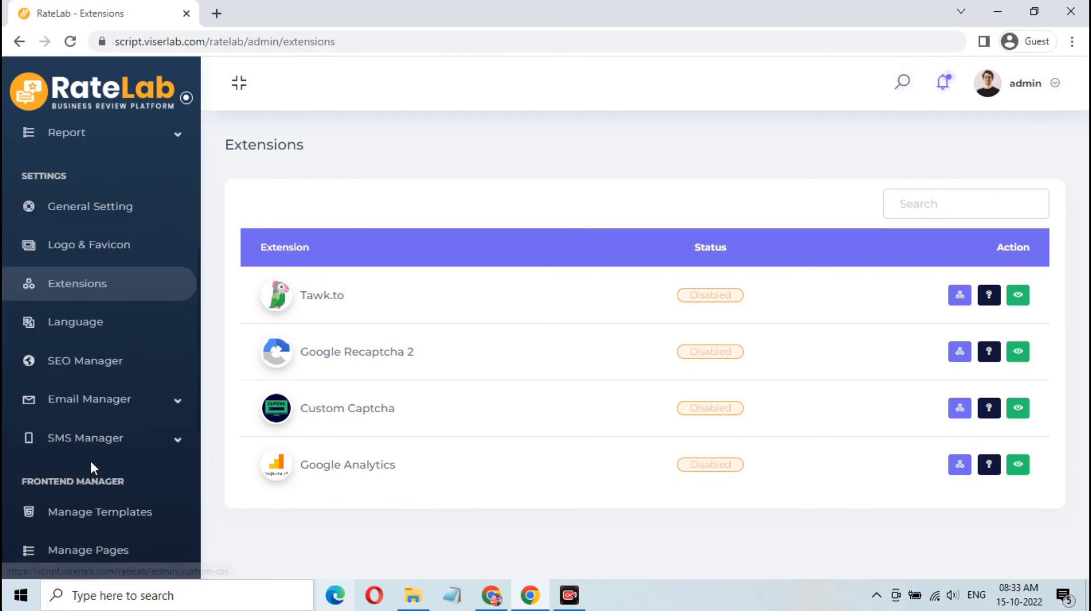
scroll(90, 459, up, 5)
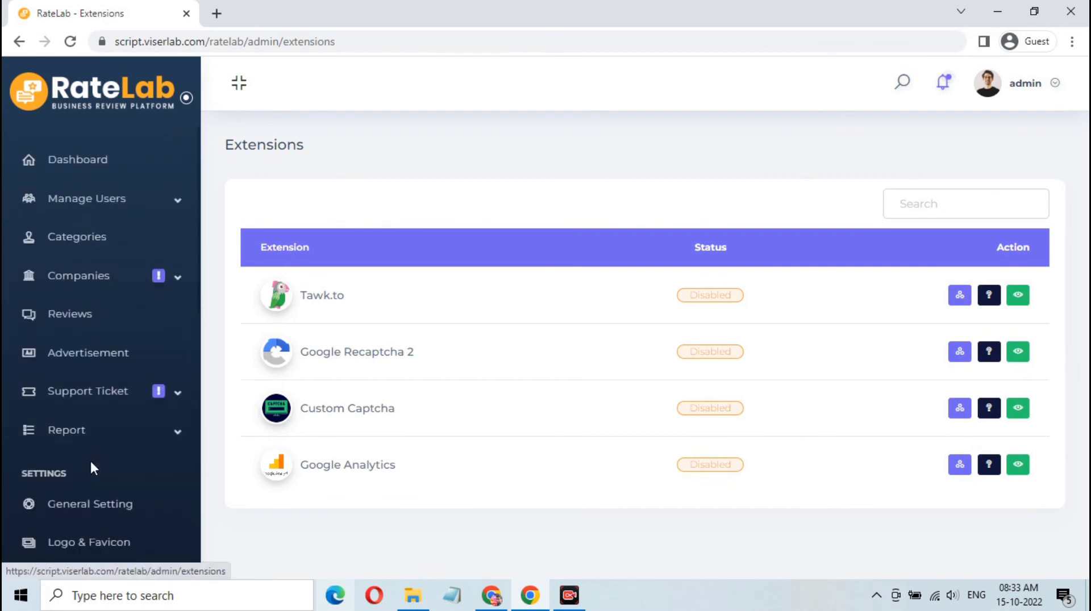
click(990, 82)
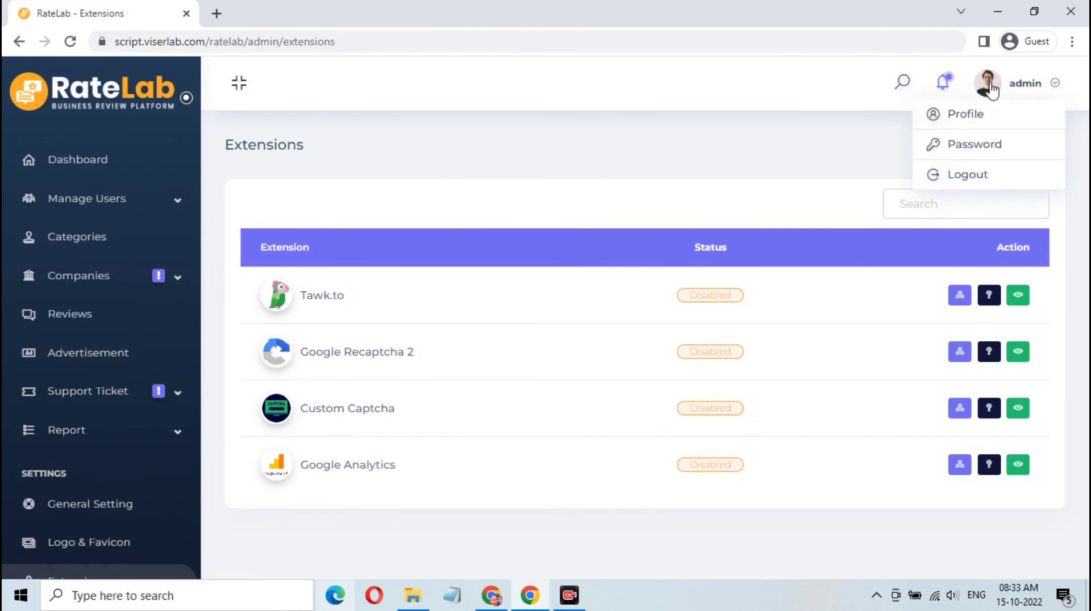
click(967, 179)
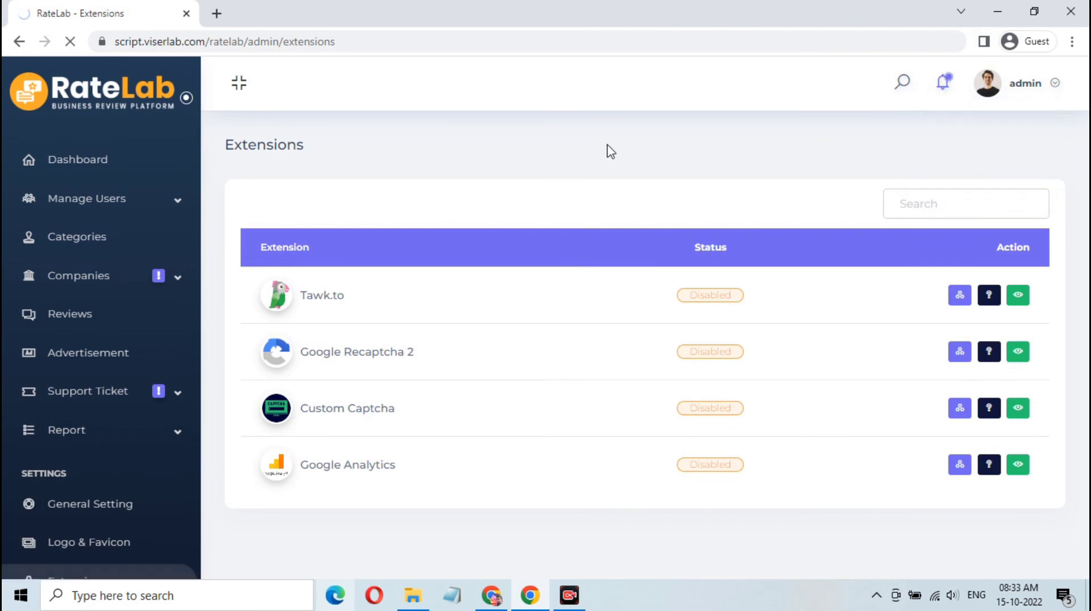